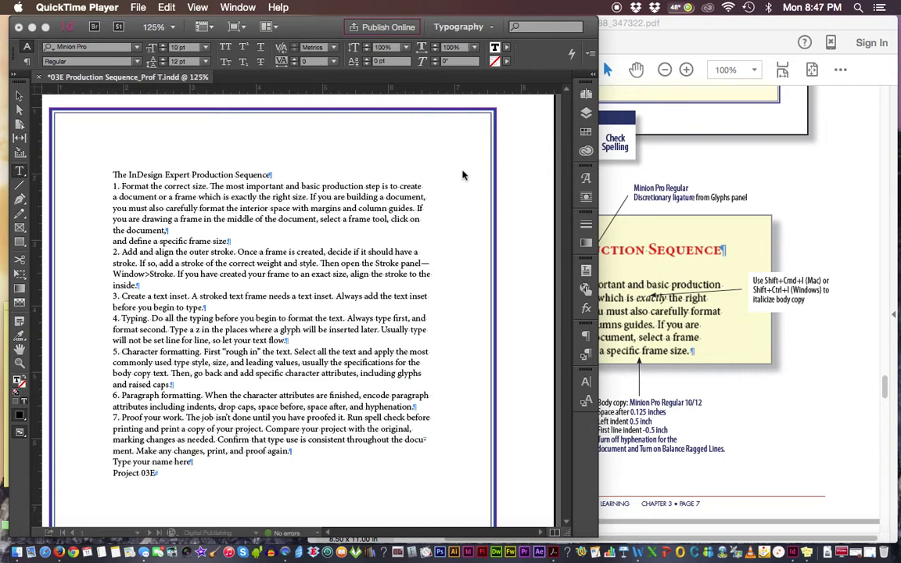
# Switch to the instructions PDF in Acrobat Reader and examine the typeface specification for the title on page 7.
pyautogui.click(776, 196)
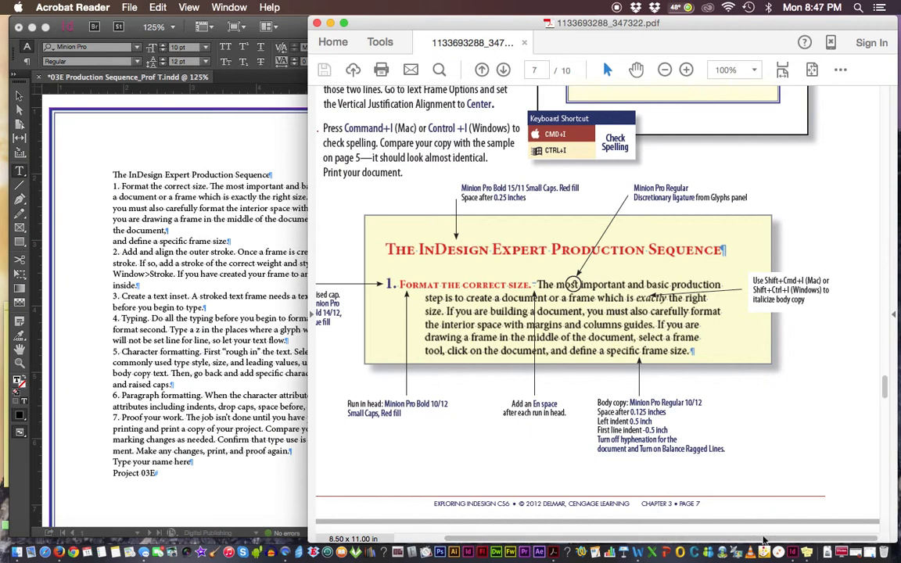
pyautogui.moveTo(764, 540); pyautogui.dragTo(740, 540)
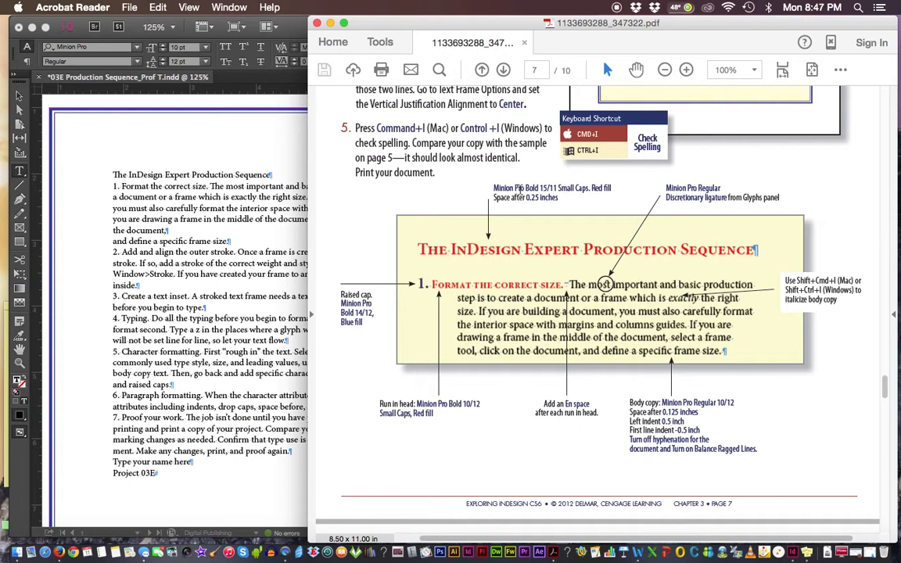
pyautogui.moveTo(494, 191); pyautogui.dragTo(539, 190)
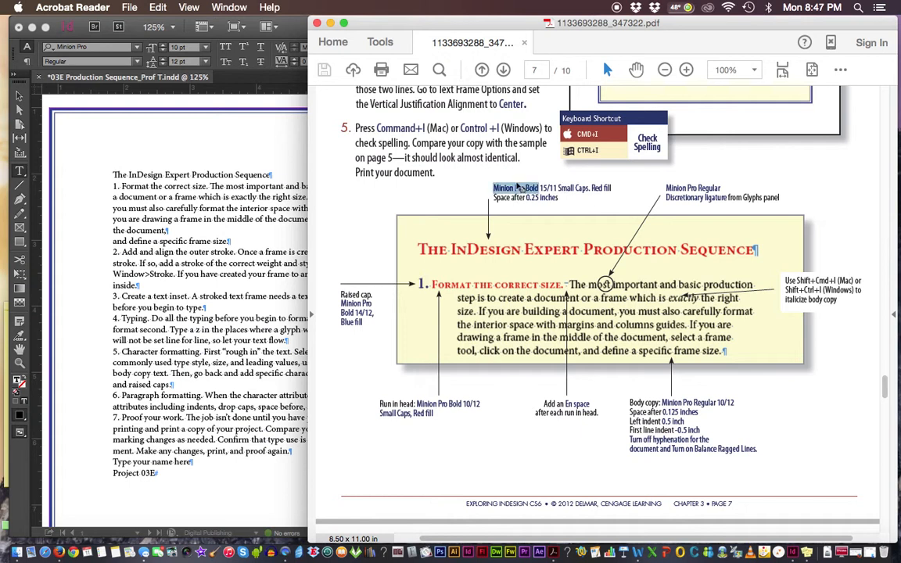
pyautogui.hscroll(2, 517, 186)
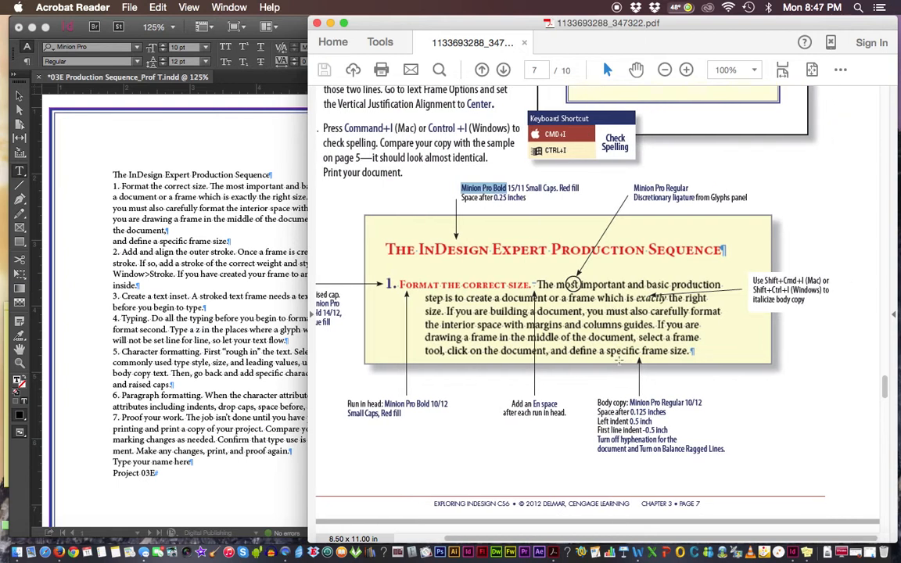
# Examine the body copy specification below the sample at 200% zoom, reading its typeface, style, point size and leading.
pyautogui.click(654, 403)
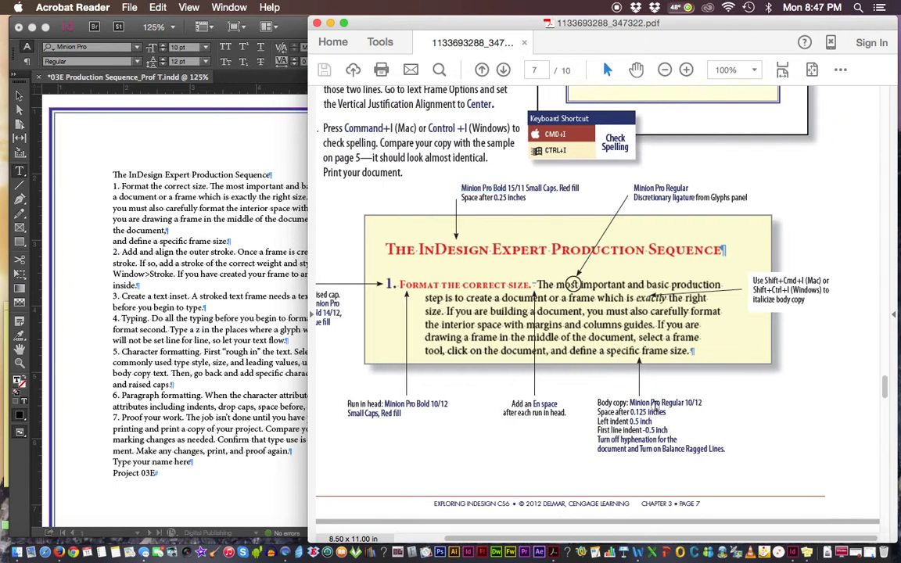
pyautogui.press('super+plus')
pyautogui.press('super+plus')
pyautogui.press('super+plus')
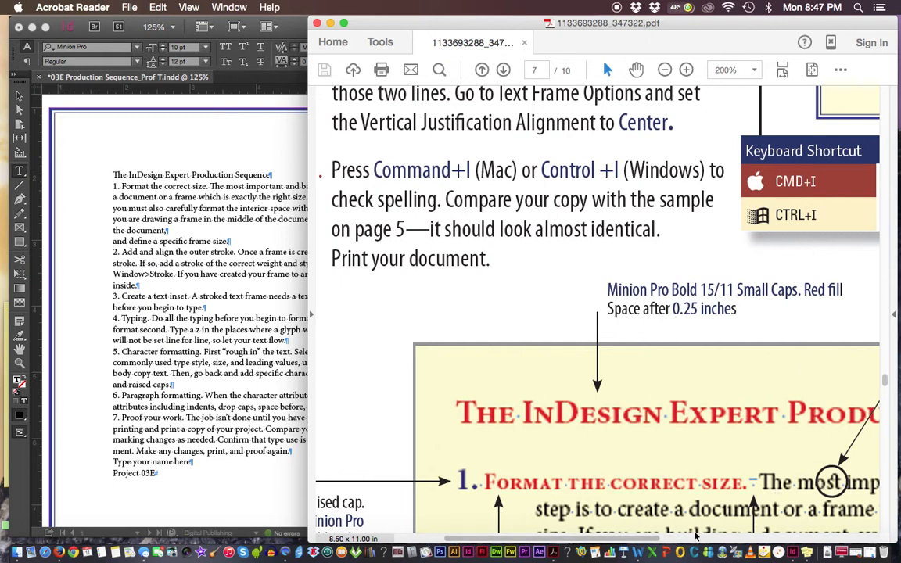
pyautogui.click(637, 69)
pyautogui.moveTo(742, 369); pyautogui.dragTo(435, 42)
pyautogui.scroll(-6, 627, 223)
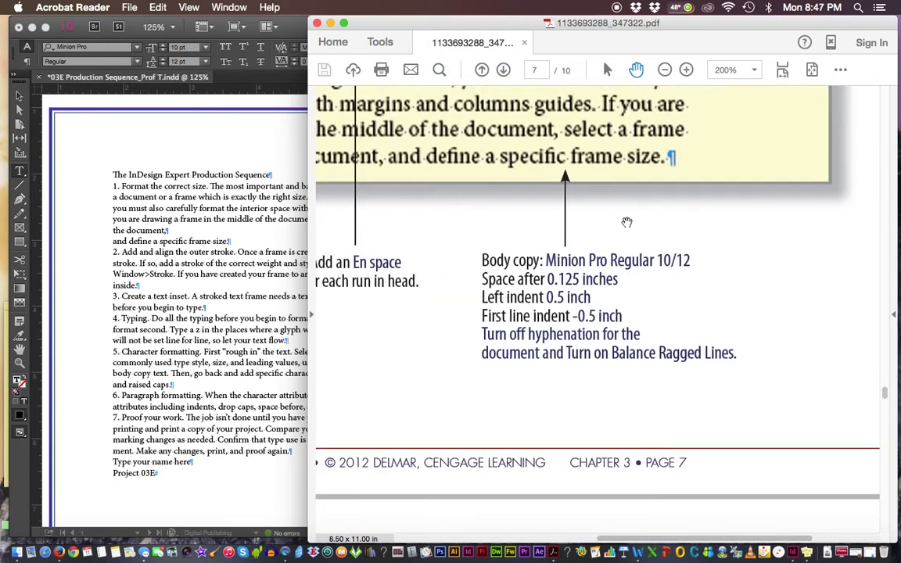
pyautogui.click(607, 69)
pyautogui.moveTo(546, 260); pyautogui.dragTo(607, 261)
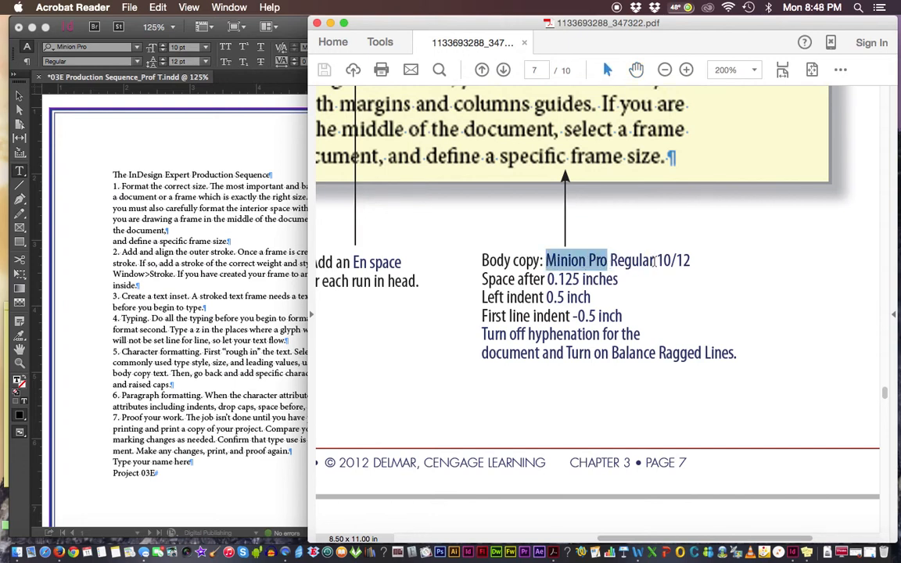
pyautogui.doubleClick(616, 260)
pyautogui.click(613, 260)
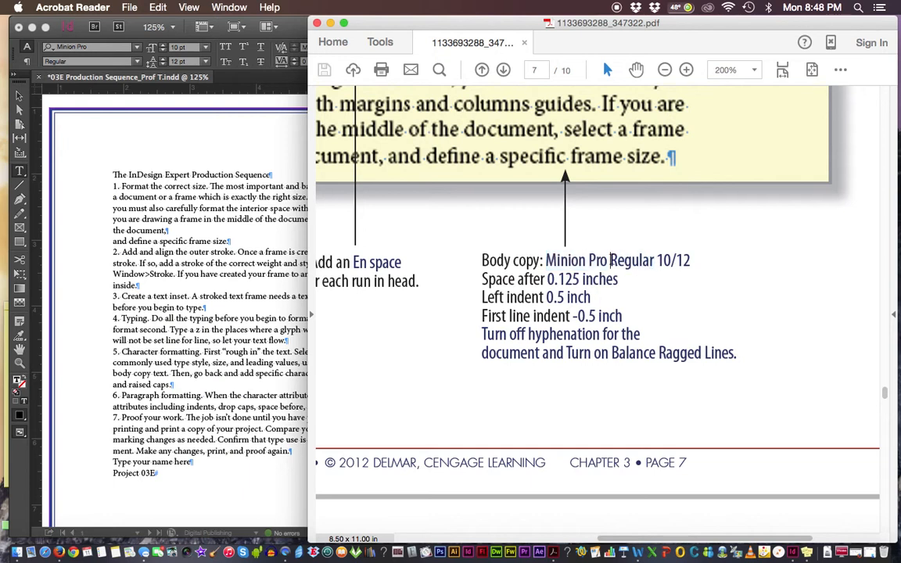
pyautogui.moveTo(610, 260); pyautogui.dragTo(654, 261)
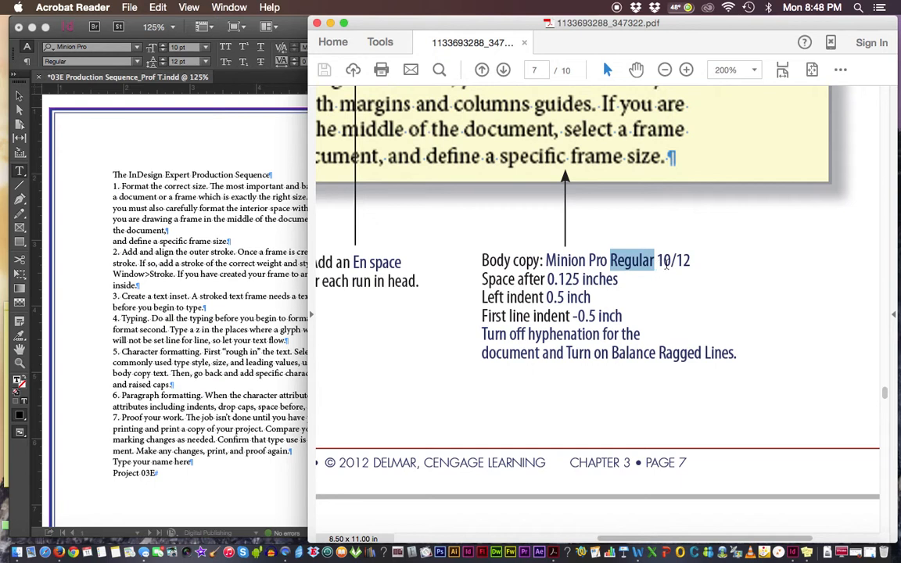
pyautogui.moveTo(657, 261); pyautogui.dragTo(673, 264)
pyautogui.doubleClick(682, 260)
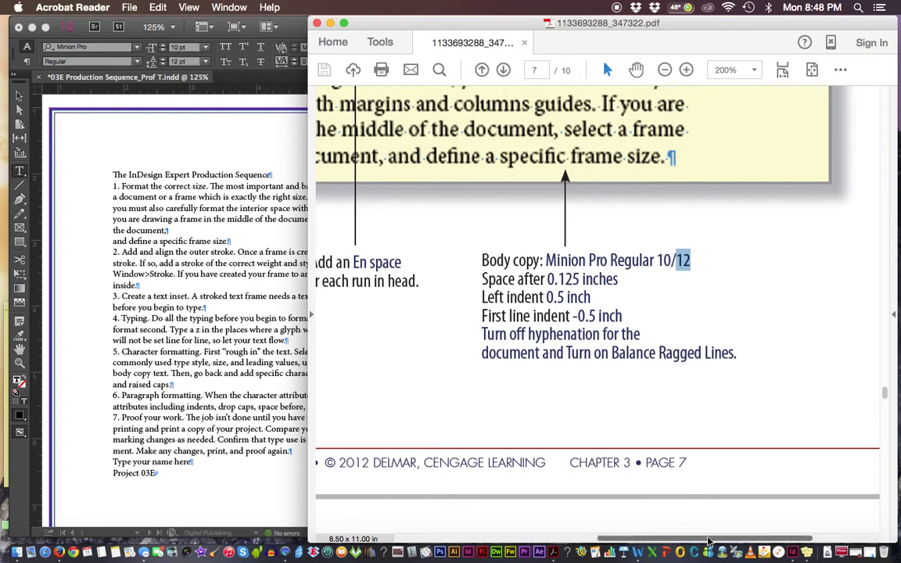
# Examine the run-in head specification in the PDF, including its capitalization style and fill color.
pyautogui.moveTo(709, 542); pyautogui.dragTo(539, 515)
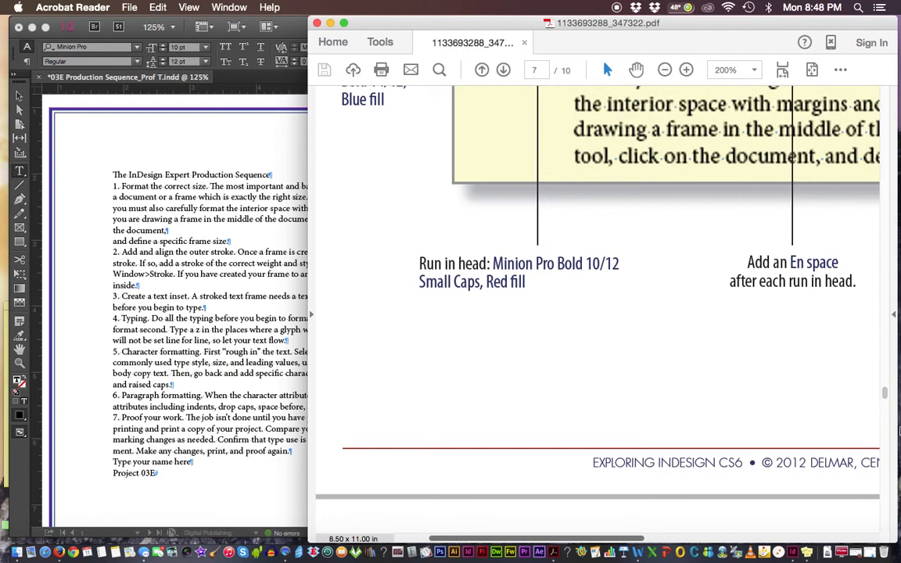
pyautogui.moveTo(884, 393); pyautogui.dragTo(885, 386)
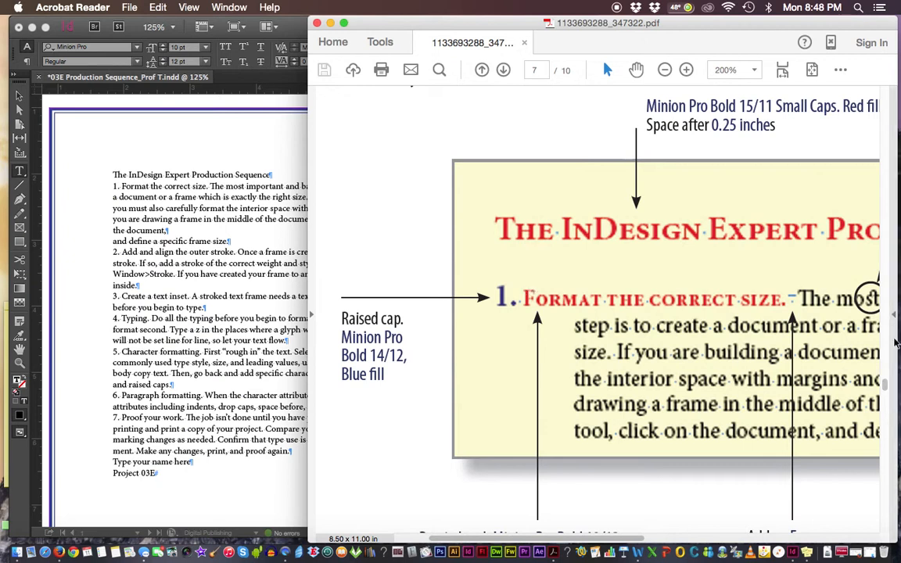
pyautogui.moveTo(885, 385); pyautogui.dragTo(885, 388)
pyautogui.moveTo(480, 460); pyautogui.dragTo(420, 458)
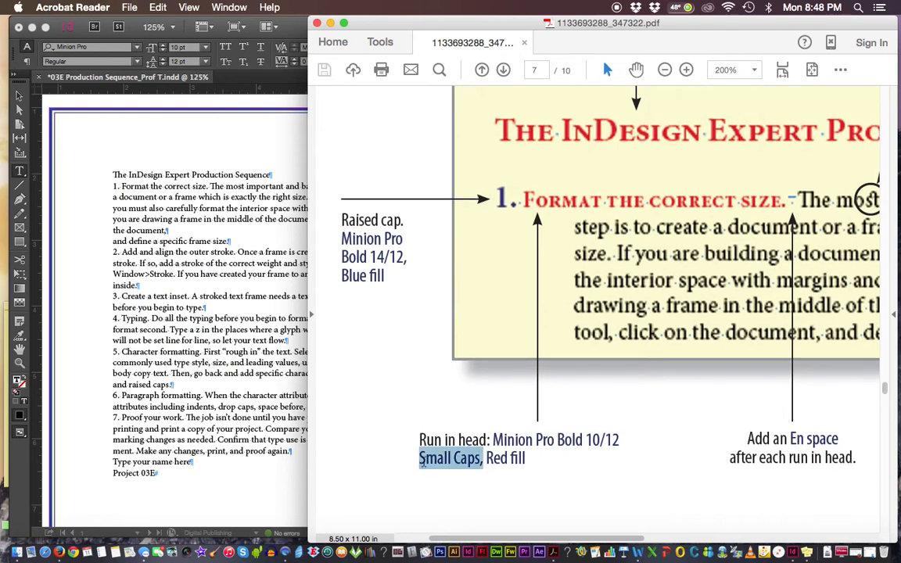
pyautogui.moveTo(528, 459); pyautogui.dragTo(487, 459)
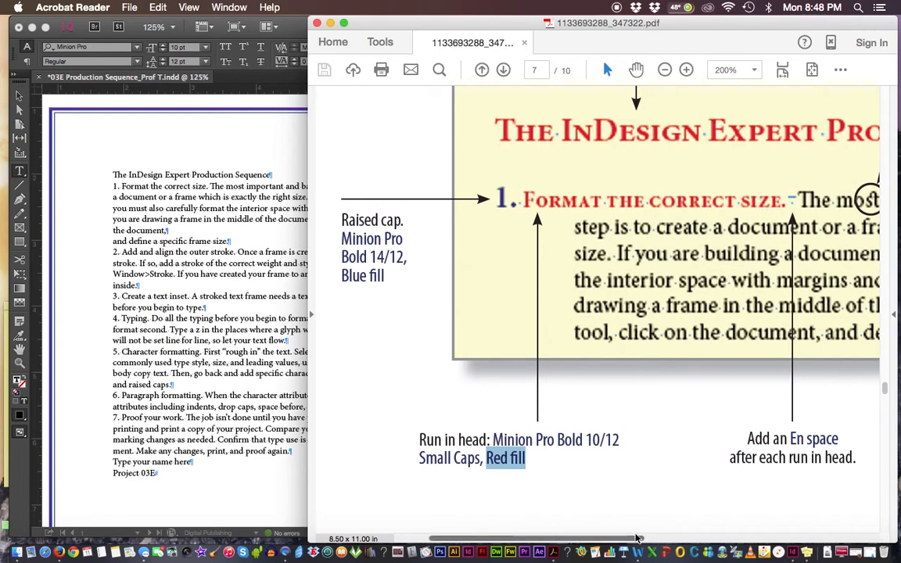
# Examine the circled ligature in the word "most" in the PDF's annotated sample paragraph.
pyautogui.moveTo(638, 540); pyautogui.dragTo(764, 492)
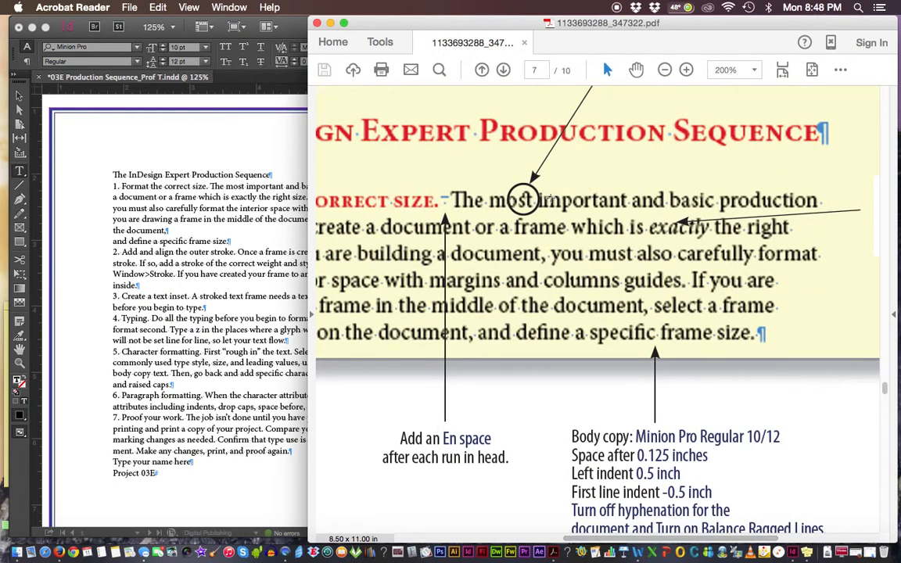
pyautogui.moveTo(509, 174); pyautogui.dragTo(539, 222)
pyautogui.click(525, 209)
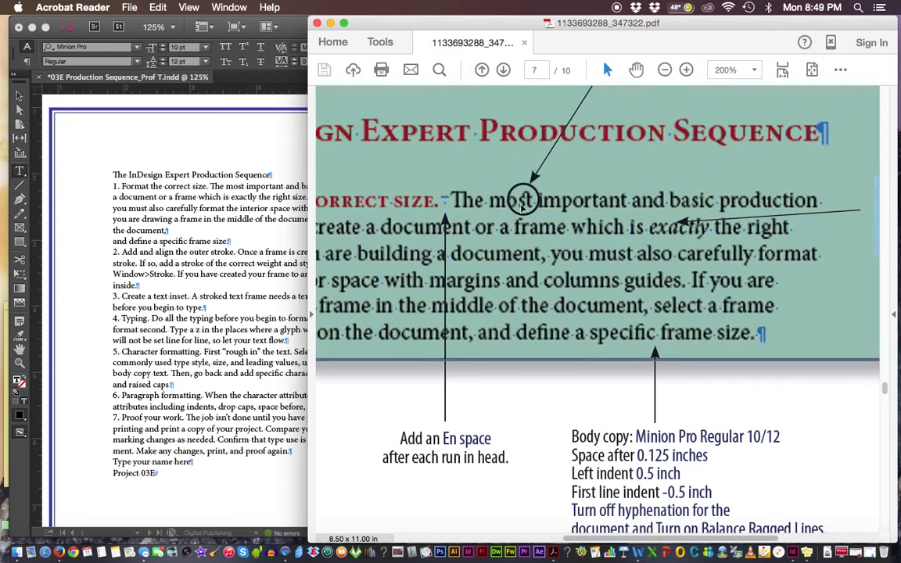
pyautogui.click(528, 206)
pyautogui.moveTo(510, 183); pyautogui.dragTo(540, 219)
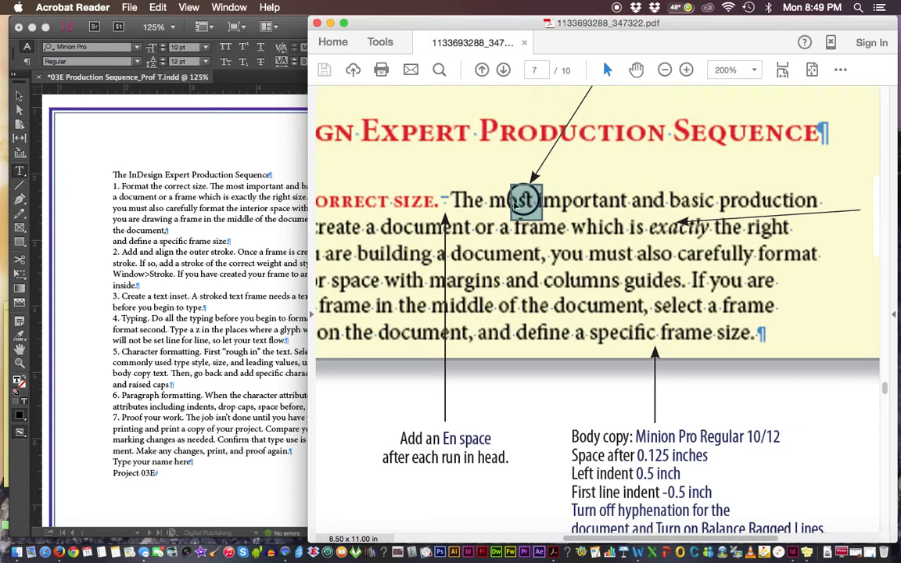
pyautogui.click(539, 209)
pyautogui.click(526, 209)
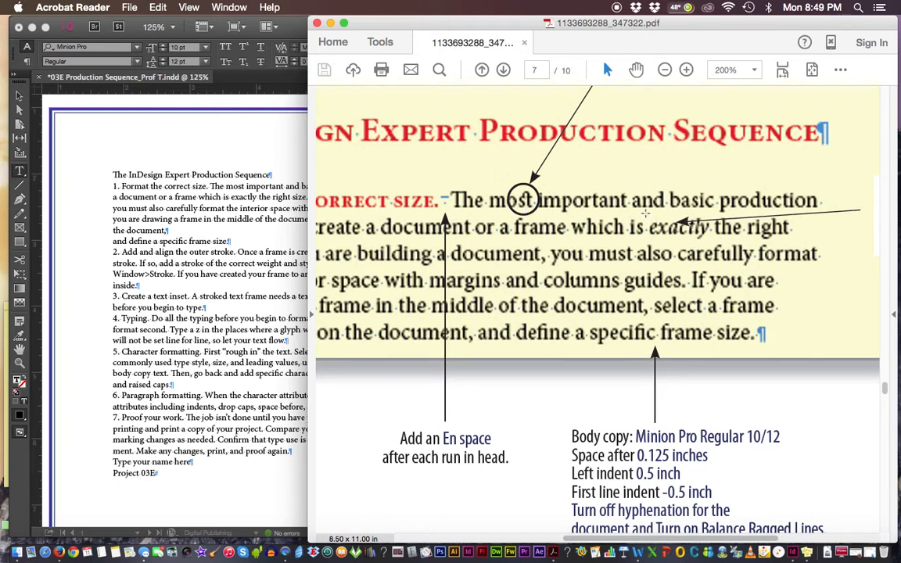
# Examine the styling of the word "exactly" in the PDF's annotated sample paragraph.
pyautogui.moveTo(648, 226); pyautogui.dragTo(712, 240)
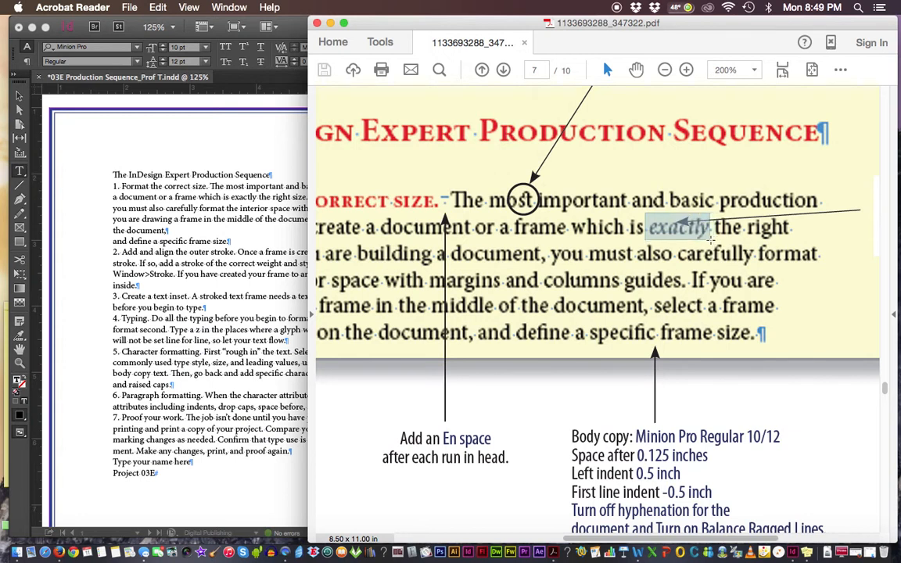
pyautogui.moveTo(712, 240); pyautogui.dragTo(712, 240)
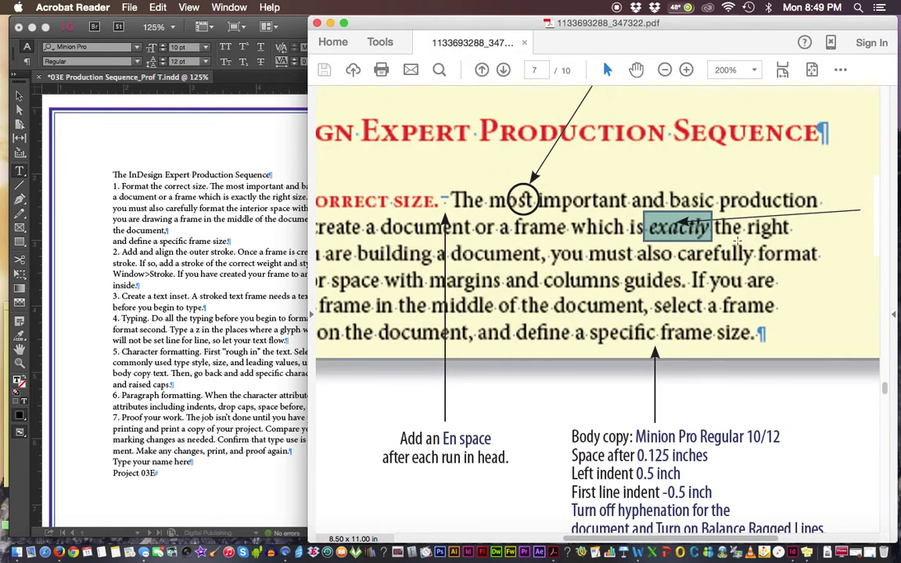
pyautogui.click(665, 223)
pyautogui.click(706, 234)
pyautogui.moveTo(646, 215); pyautogui.dragTo(721, 246)
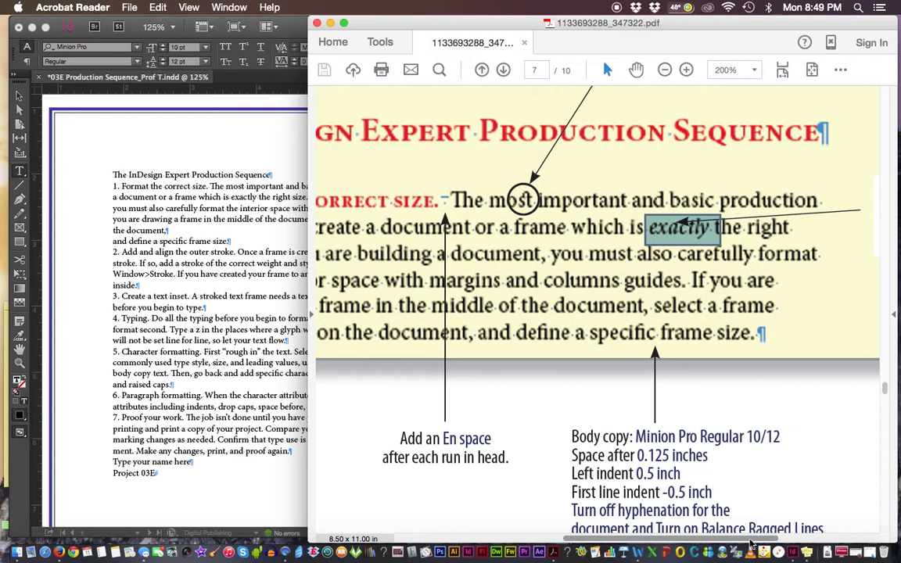
pyautogui.moveTo(755, 540); pyautogui.dragTo(730, 540)
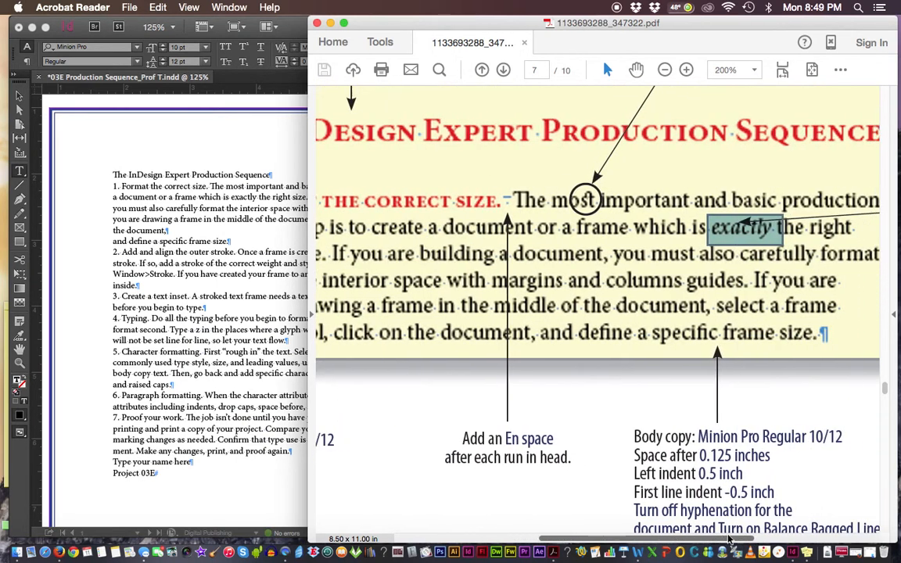
# Examine the finished sample on page 8 of the PDF at 125% zoom, checking which body copy words are italicized.
pyautogui.click(249, 154)
pyautogui.click(837, 231)
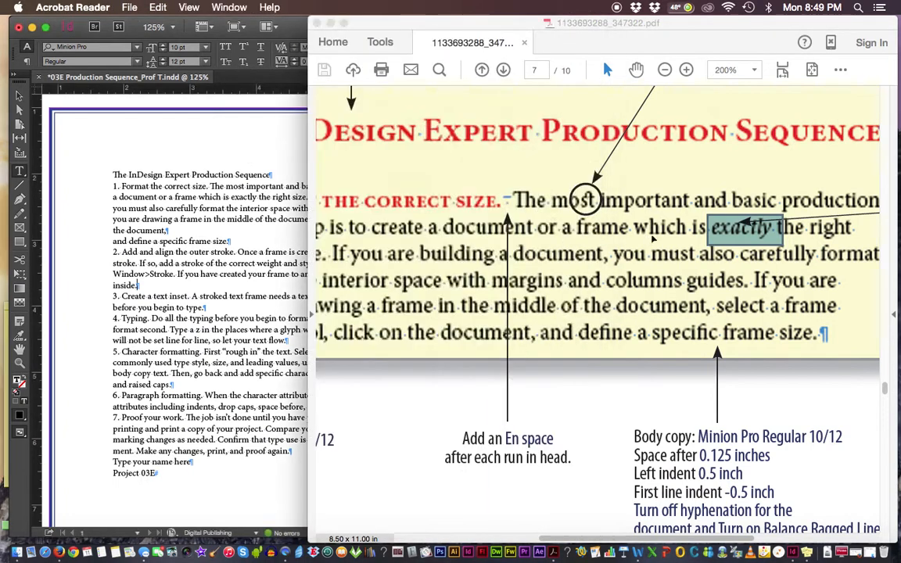
pyautogui.press('super+minus')
pyautogui.press('super+minus')
pyautogui.press('super+minus')
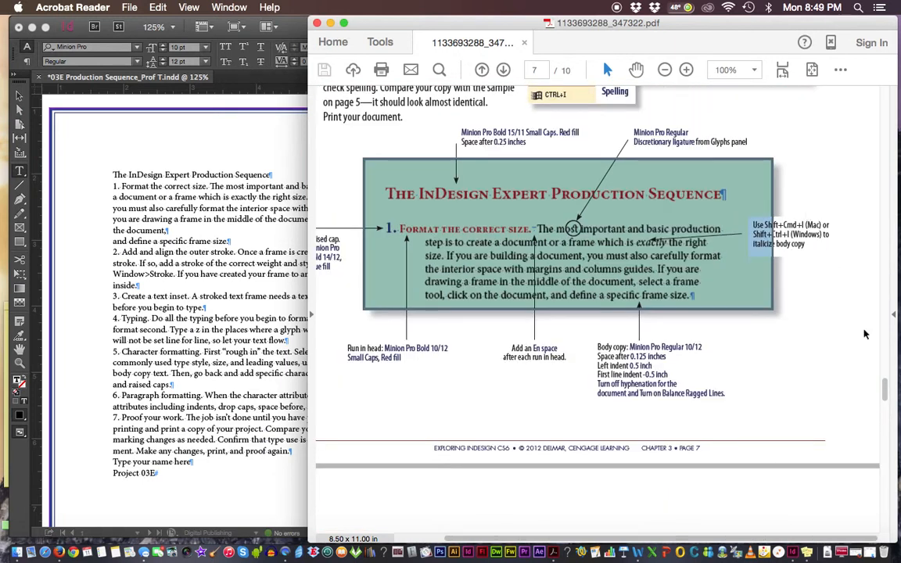
pyautogui.moveTo(885, 389); pyautogui.dragTo(889, 415)
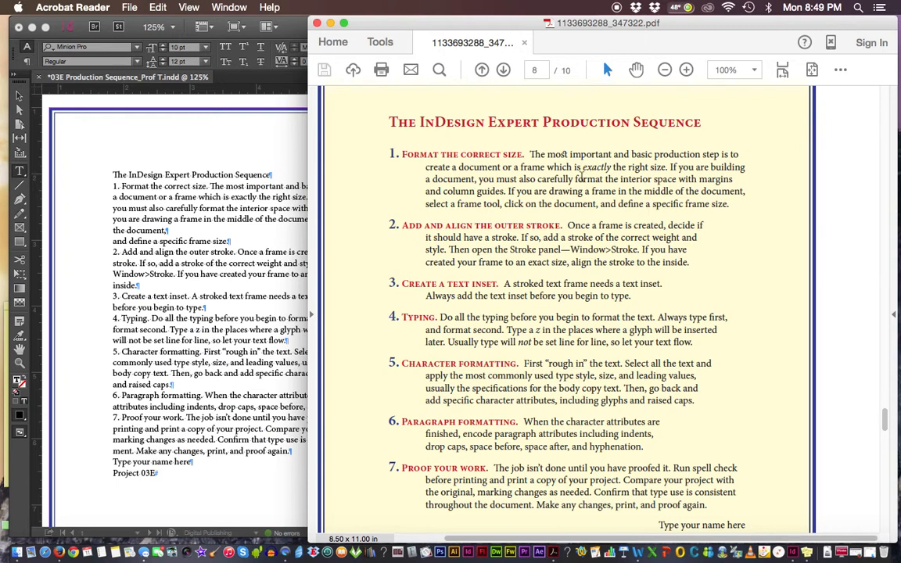
pyautogui.press('super+equal')
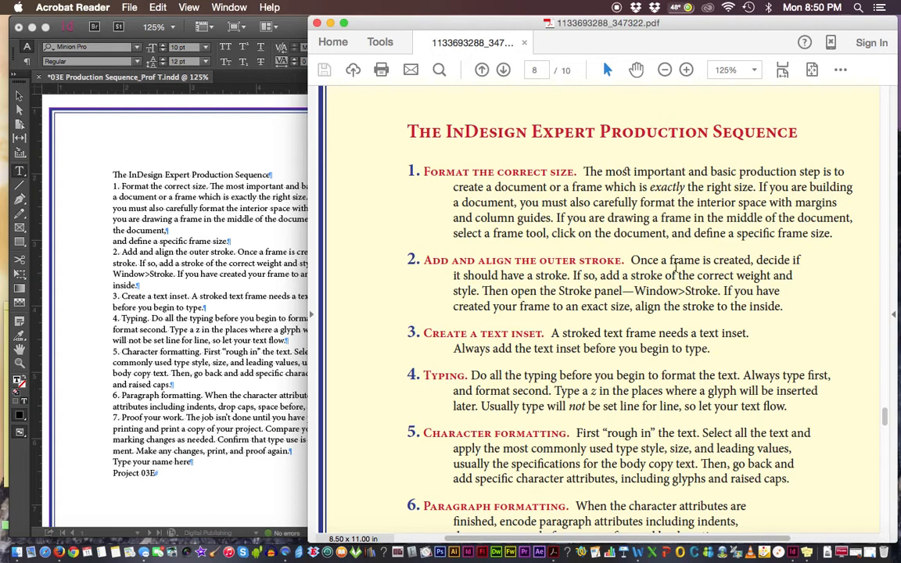
pyautogui.moveTo(558, 291); pyautogui.dragTo(635, 291)
pyautogui.moveTo(670, 260); pyautogui.dragTo(757, 259)
pyautogui.moveTo(636, 305); pyautogui.dragTo(681, 307)
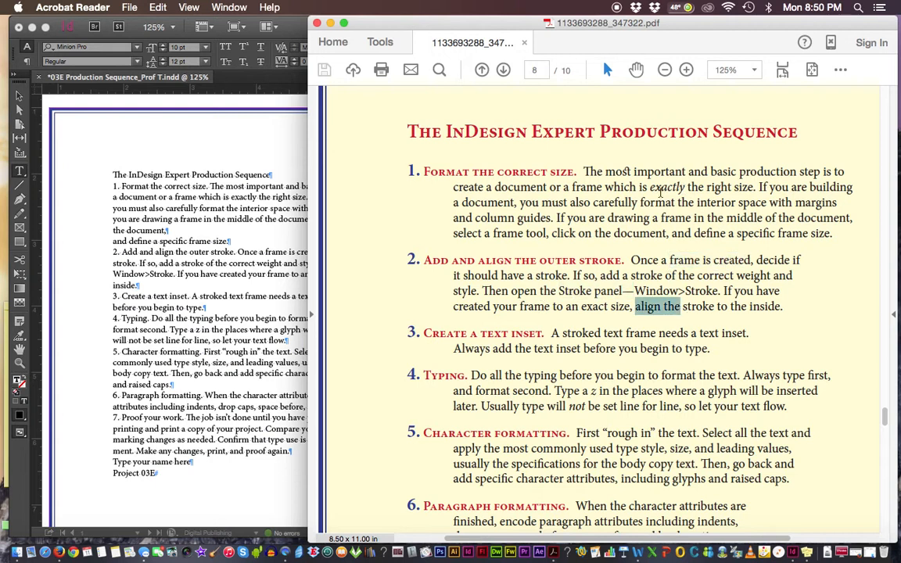
pyautogui.moveTo(650, 188); pyautogui.dragTo(686, 187)
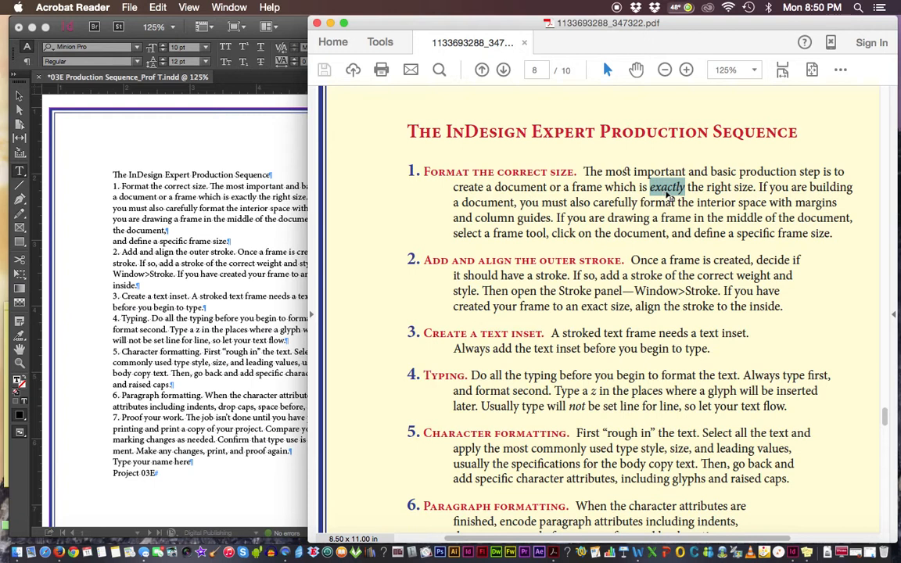
# Switch to the InDesign document and set the word "exactly" in item 1 to Minion Pro Italic.
pyautogui.click(229, 156)
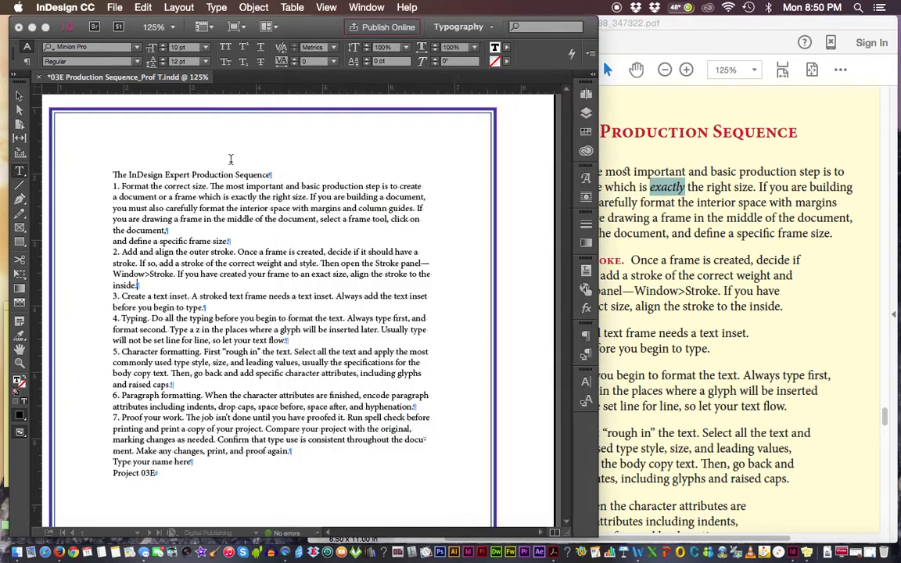
pyautogui.doubleClick(241, 198)
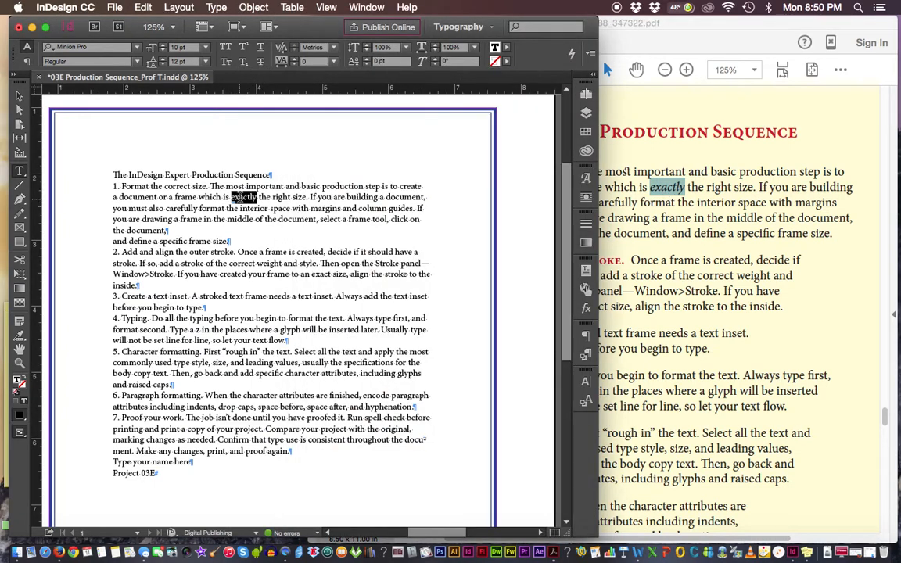
pyautogui.press('super+equal')
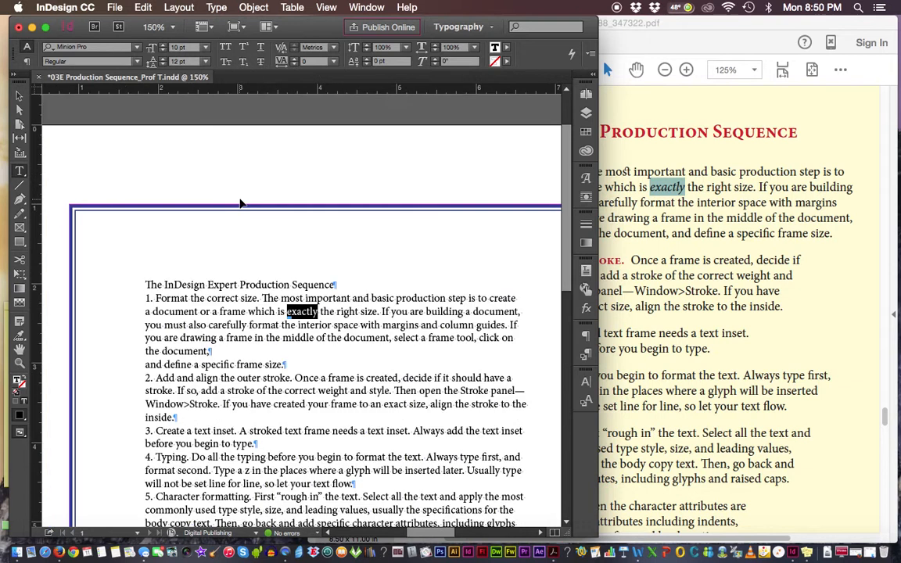
pyautogui.press('super+equal')
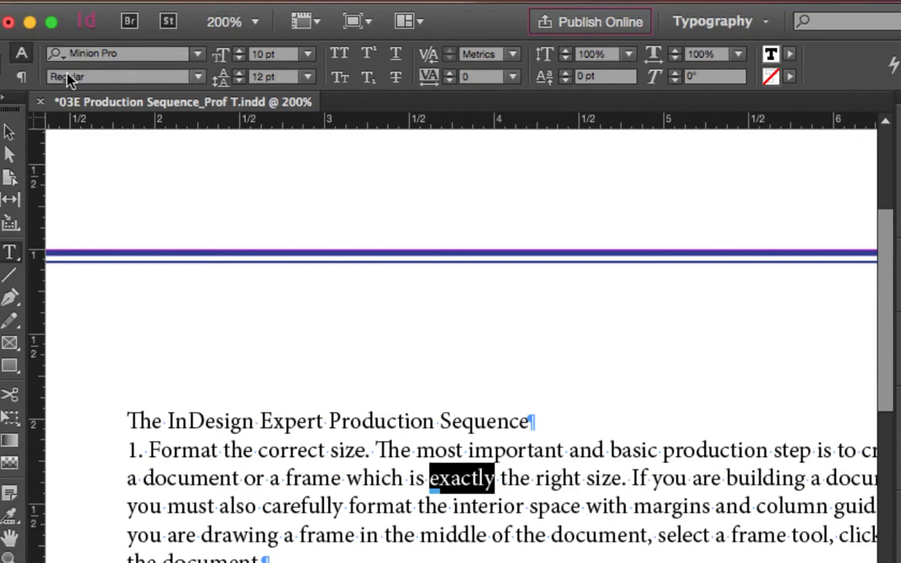
pyautogui.click(198, 77)
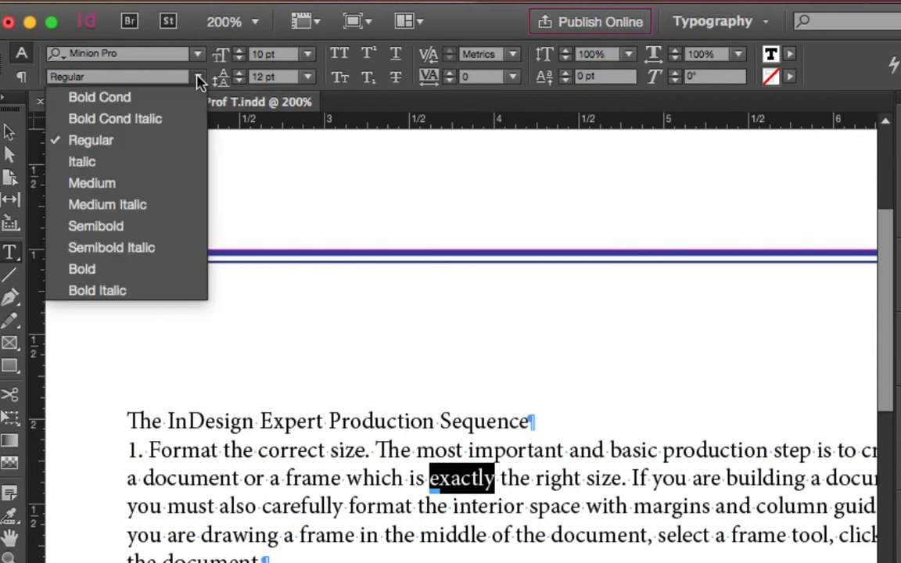
pyautogui.click(146, 161)
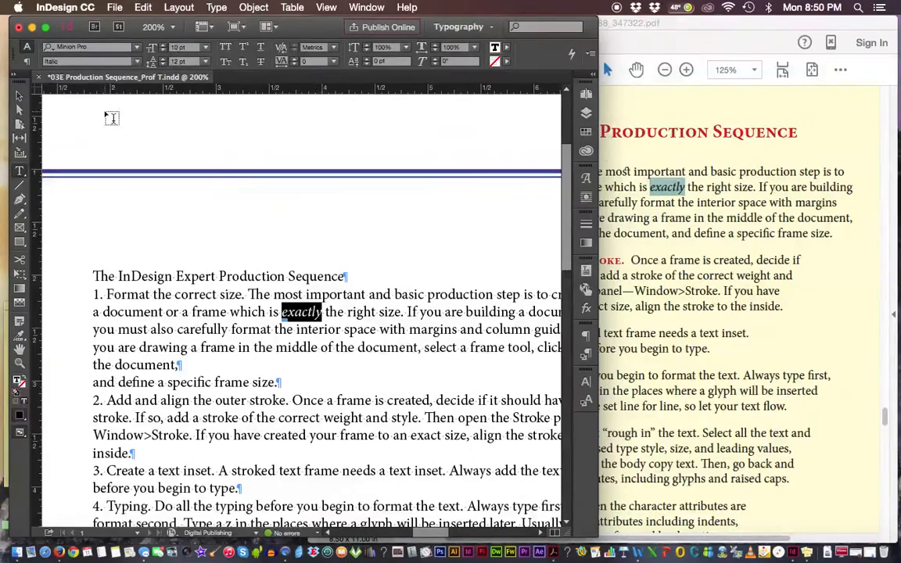
# Check which Minion Pro font styles are available for the selected word "exactly" in the character settings.
pyautogui.click(588, 382)
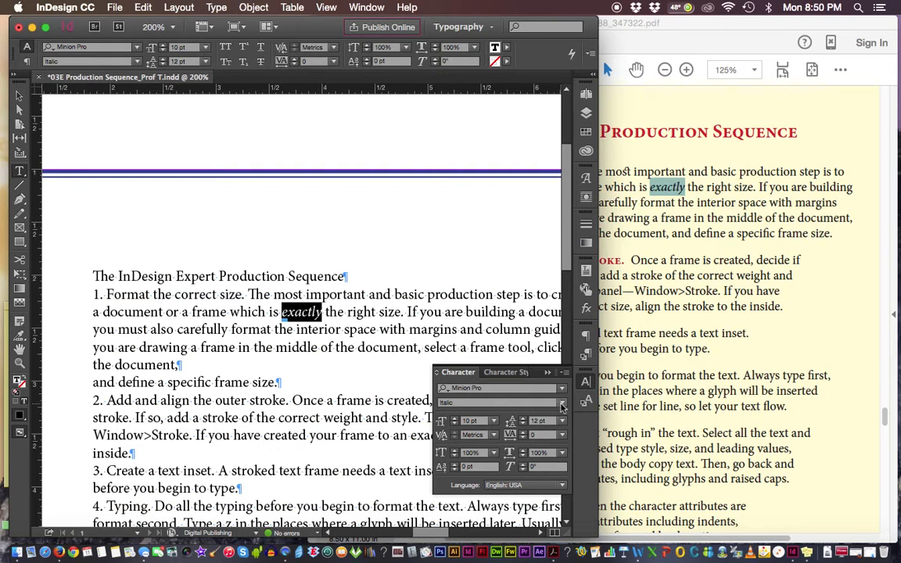
pyautogui.click(562, 402)
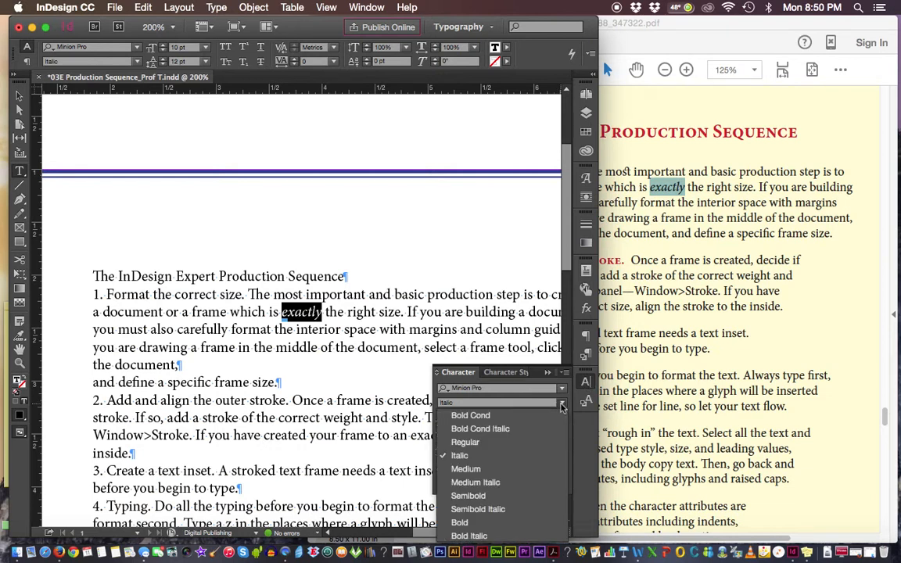
pyautogui.click(562, 405)
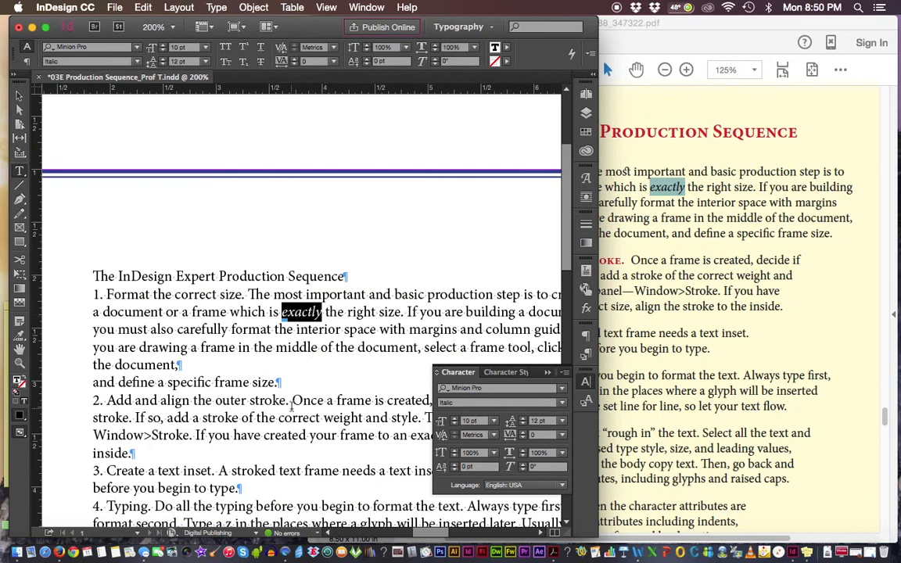
# Switch to the PDF and read the page 7 note on italicizing body copy beside the annotated sample.
pyautogui.click(846, 333)
pyautogui.moveTo(885, 415); pyautogui.dragTo(885, 390)
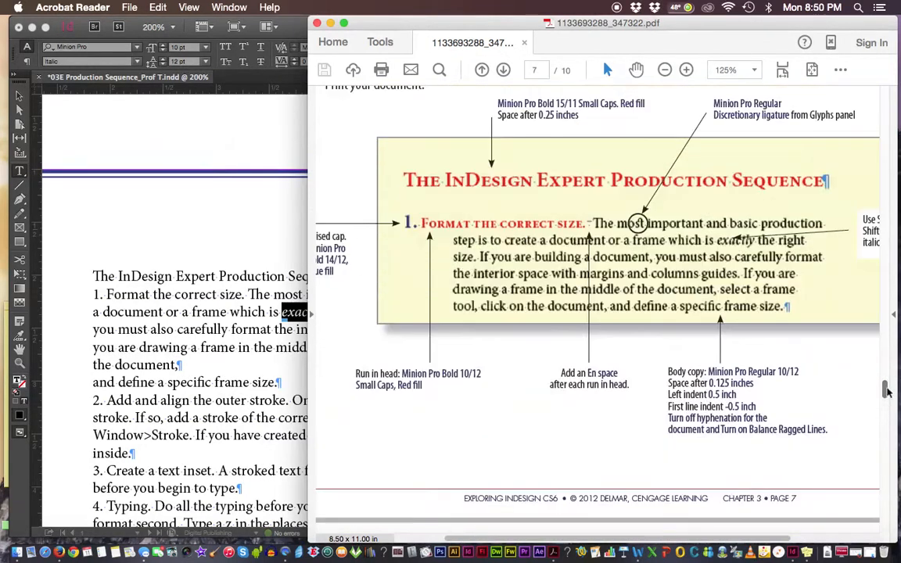
pyautogui.moveTo(755, 538); pyautogui.dragTo(844, 538)
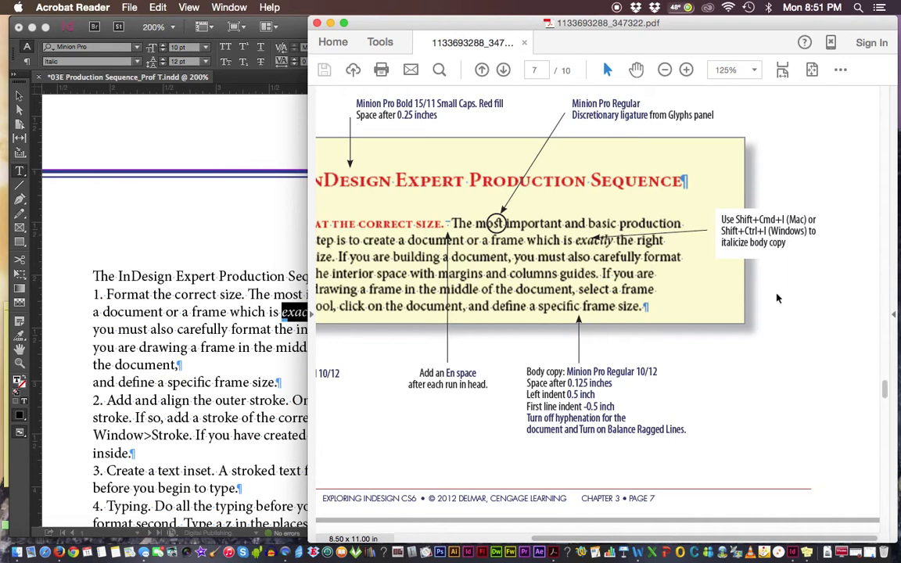
# Examine the finished sample on page 8 of the PDF, locating the italic "z" and "not" in item 4.
pyautogui.moveTo(884, 388); pyautogui.dragTo(885, 420)
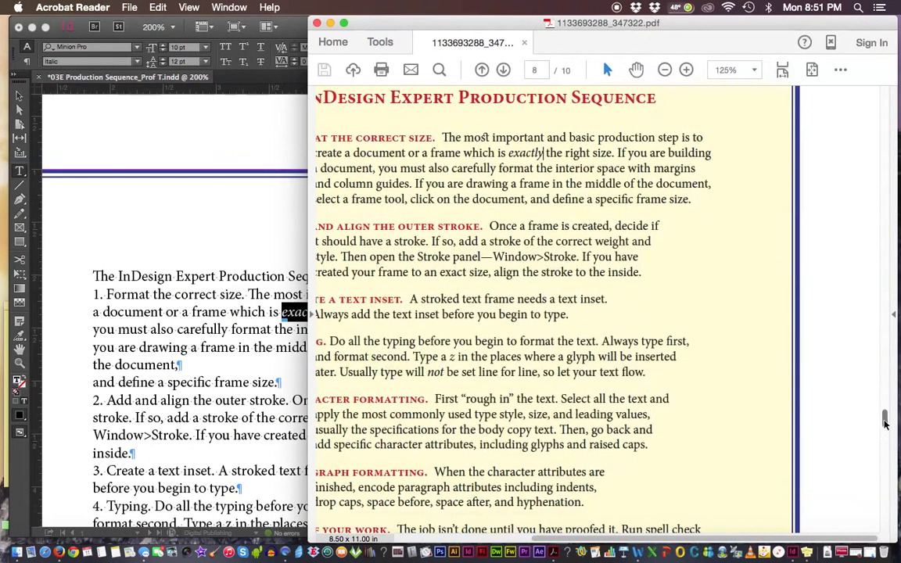
pyautogui.hscroll(-5, 735, 528)
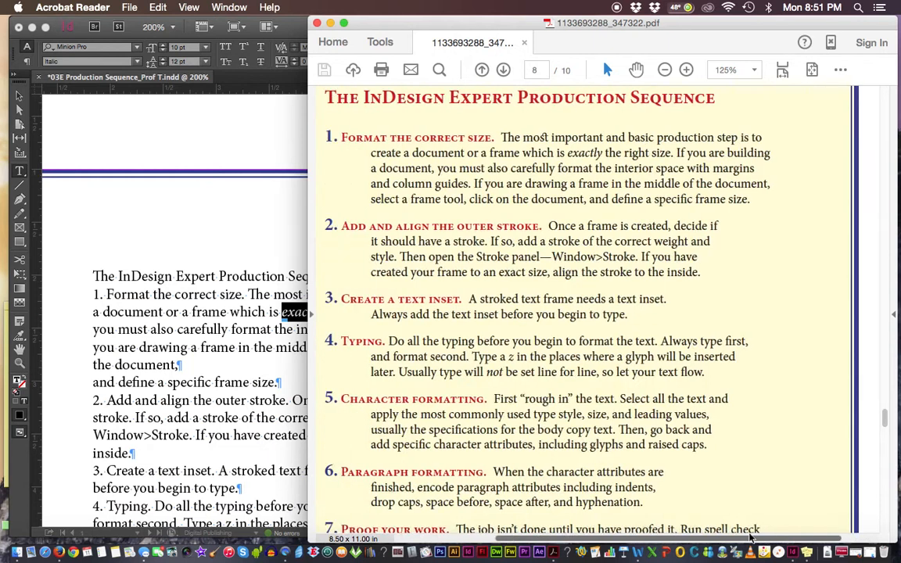
pyautogui.moveTo(727, 528); pyautogui.dragTo(723, 521)
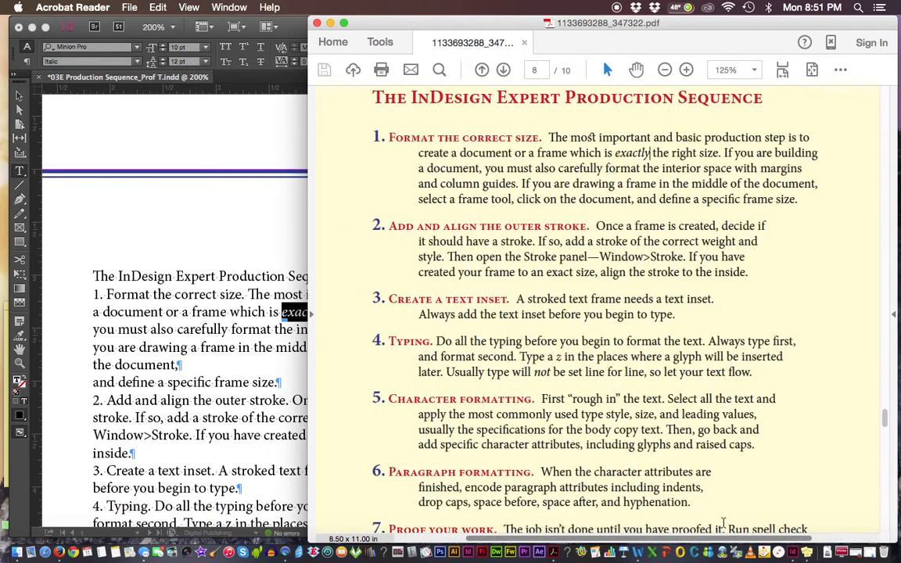
pyautogui.click(273, 245)
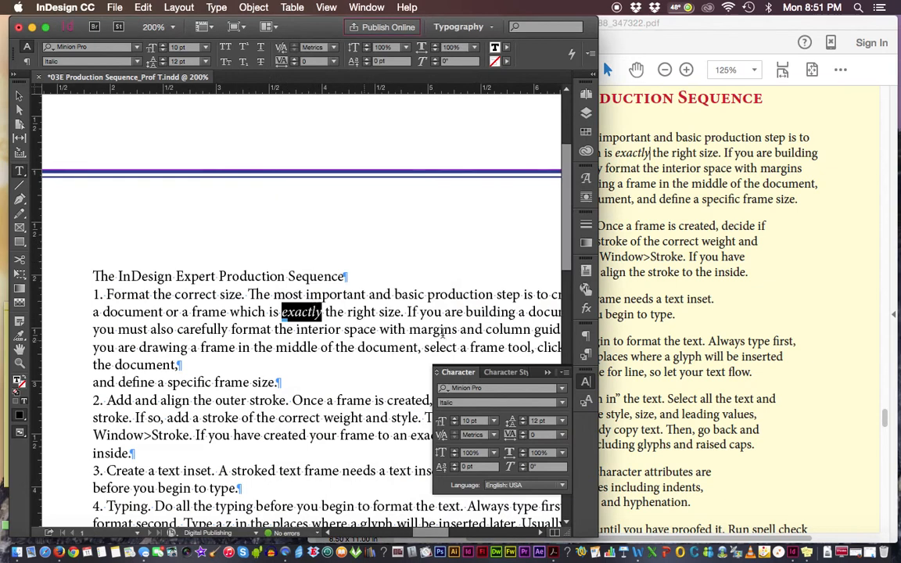
pyautogui.click(683, 275)
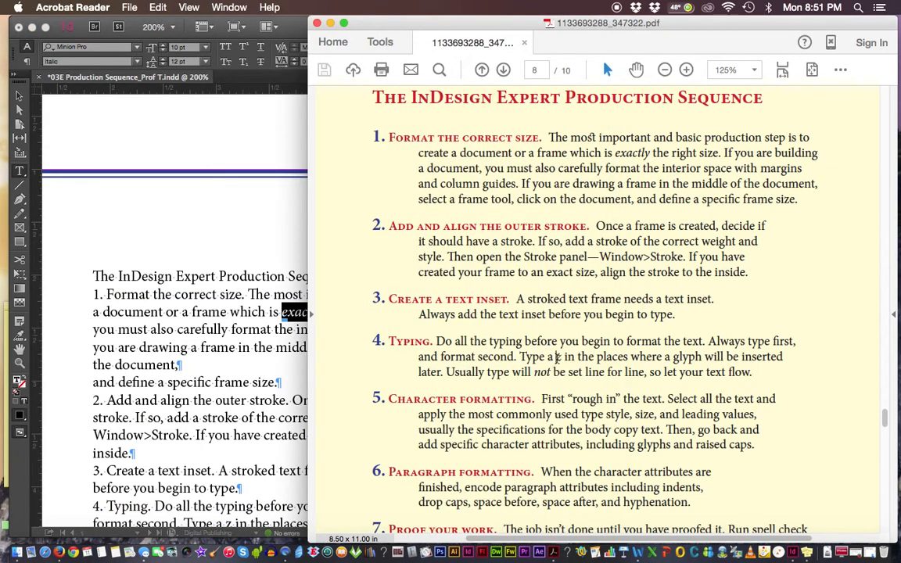
pyautogui.doubleClick(558, 357)
pyautogui.moveTo(552, 373); pyautogui.dragTo(534, 374)
# Switch to the InDesign document and italicize the letter "z" in item 4.
pyautogui.click(264, 328)
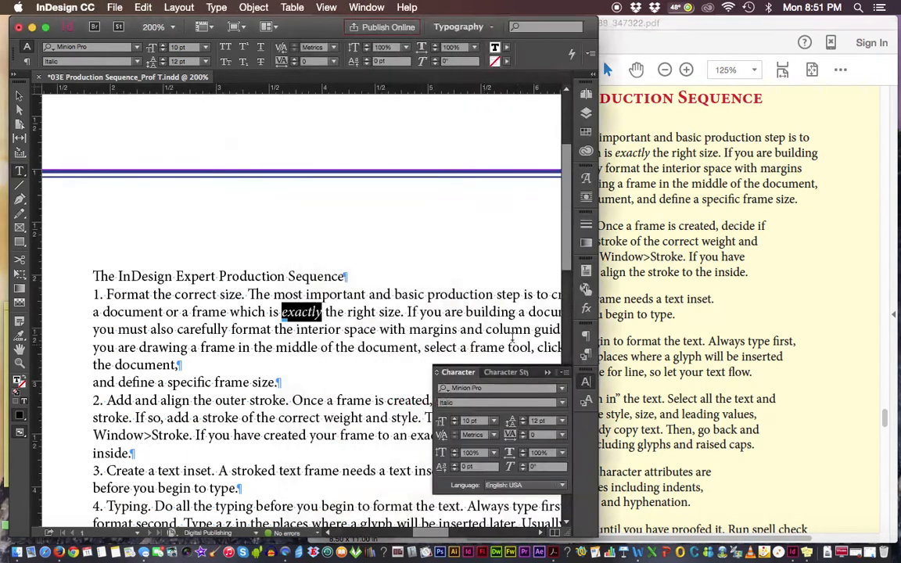
pyautogui.scroll(-3, 507, 248)
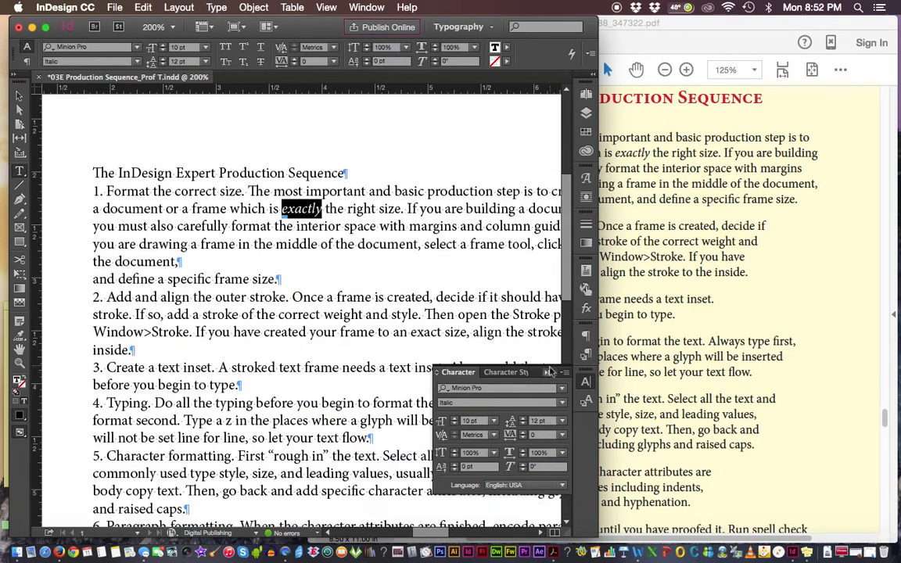
pyautogui.click(549, 373)
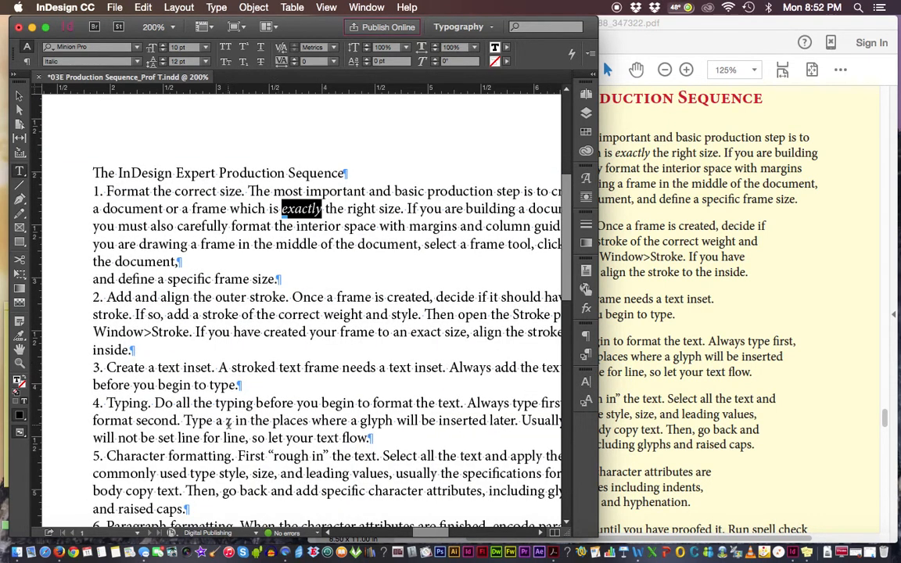
pyautogui.doubleClick(228, 421)
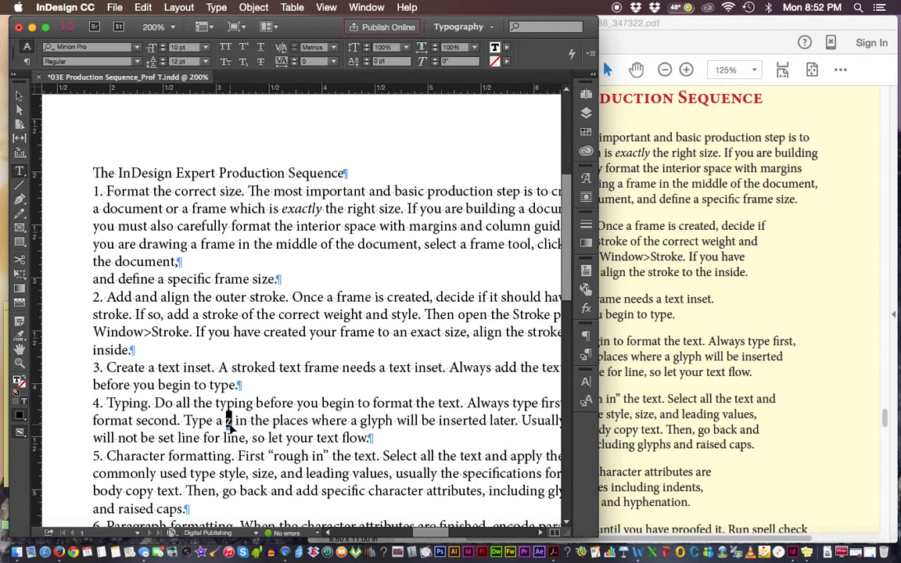
pyautogui.press('super+shift+i')
# Check the word "not" in item 4 of the PDF sample and italicize it in the InDesign document.
pyautogui.click(712, 356)
pyautogui.moveTo(552, 372); pyautogui.dragTo(533, 372)
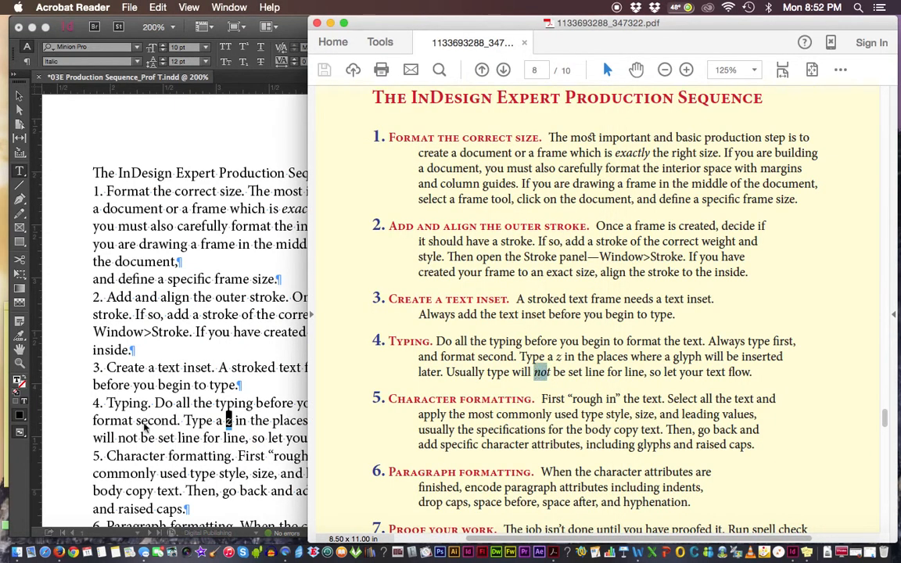
pyautogui.click(92, 403)
pyautogui.moveTo(93, 403); pyautogui.dragTo(147, 404)
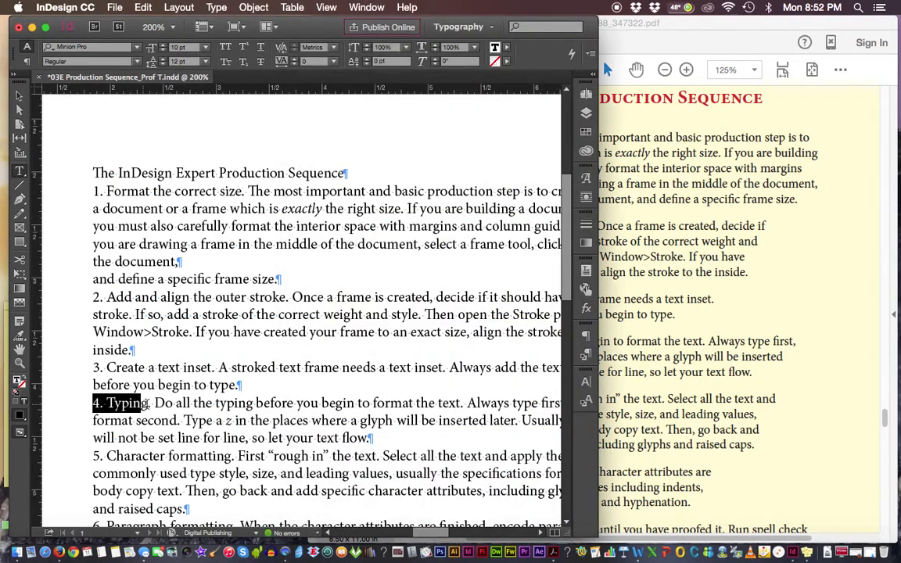
pyautogui.click(127, 439)
pyautogui.click(132, 439)
pyautogui.doubleClick(132, 438)
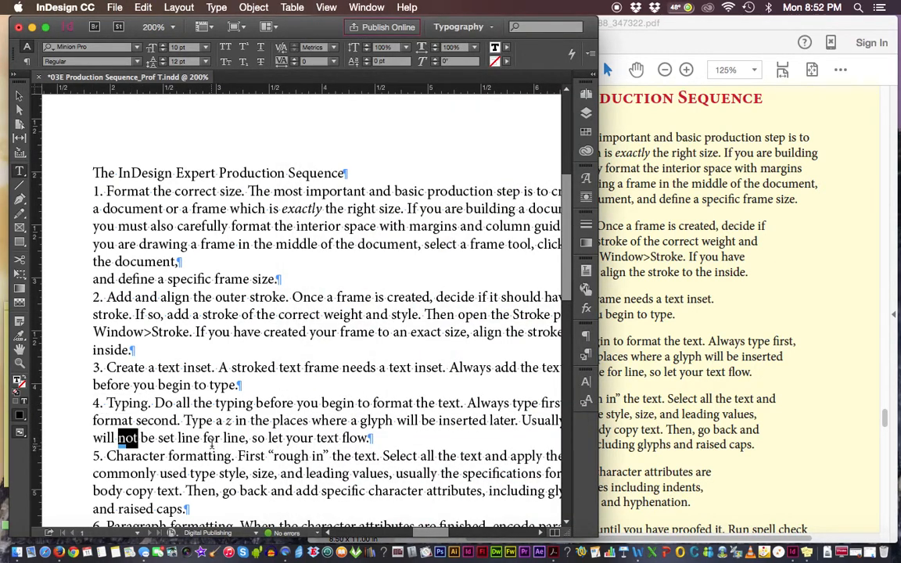
pyautogui.press('super+shift+i')
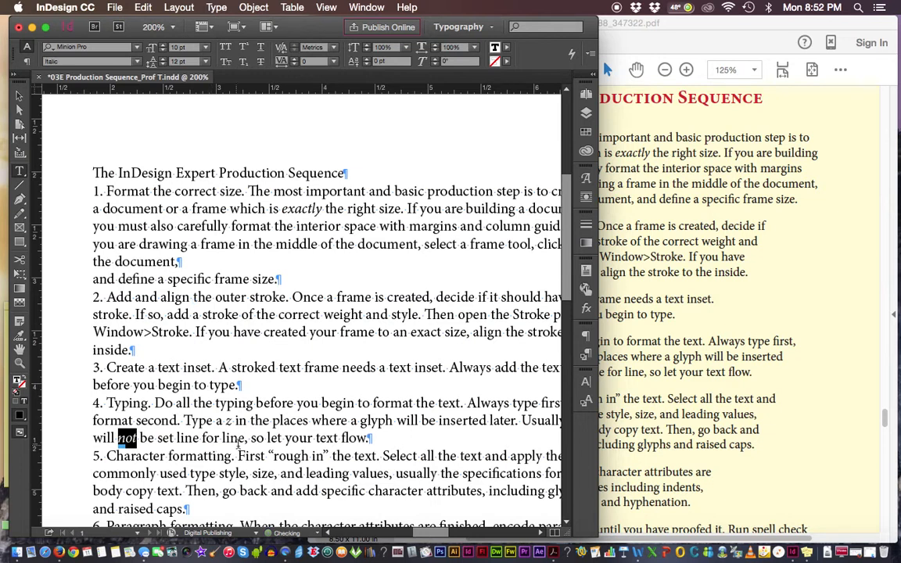
# Check the remaining items of the PDF's finished sample, and examine the run-in head specification on page 7.
pyautogui.click(686, 381)
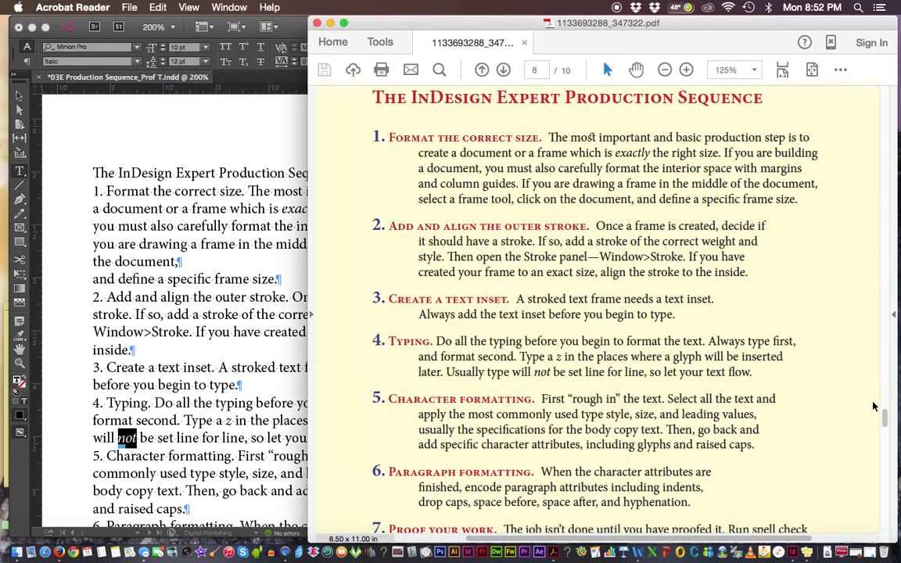
pyautogui.moveTo(887, 419); pyautogui.dragTo(885, 424)
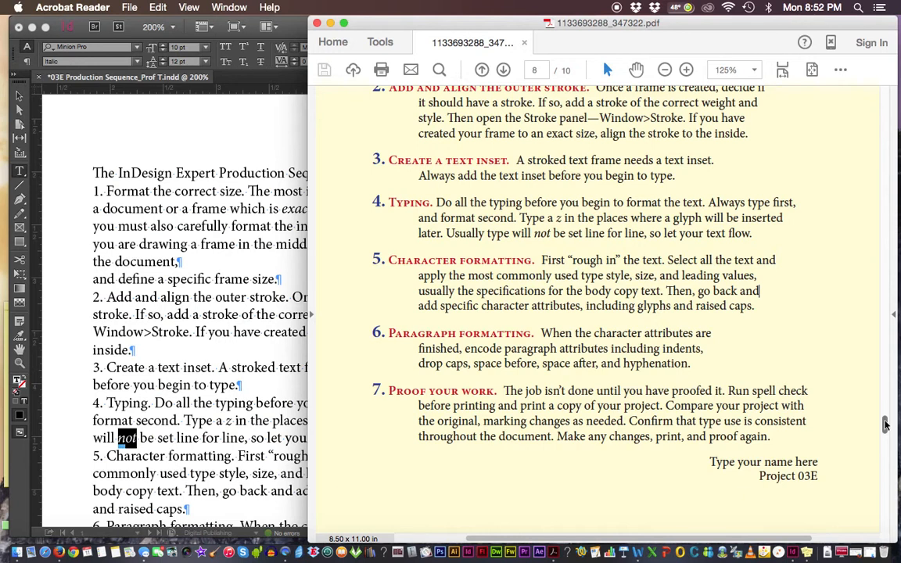
pyautogui.moveTo(886, 425); pyautogui.dragTo(885, 385)
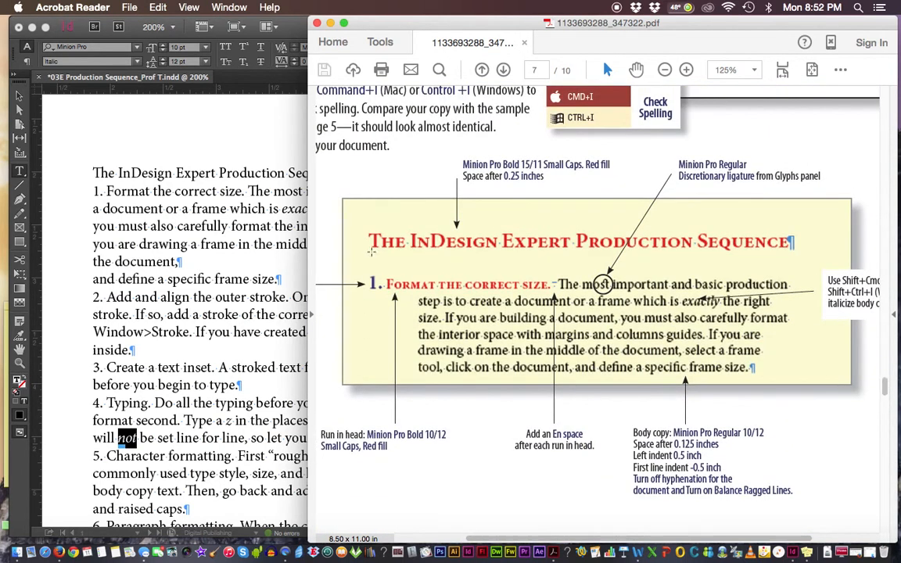
pyautogui.moveTo(551, 539); pyautogui.dragTo(502, 539)
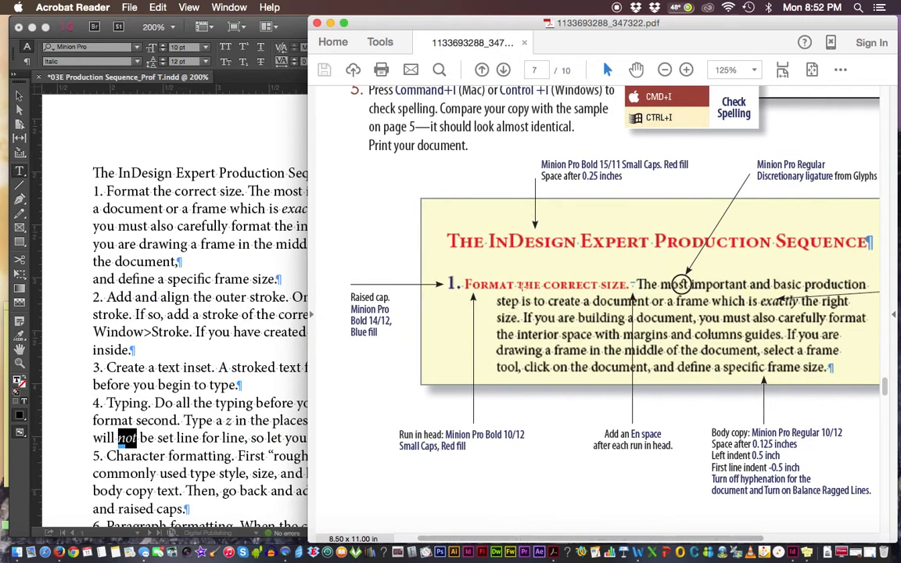
pyautogui.moveTo(466, 279); pyautogui.dragTo(633, 294)
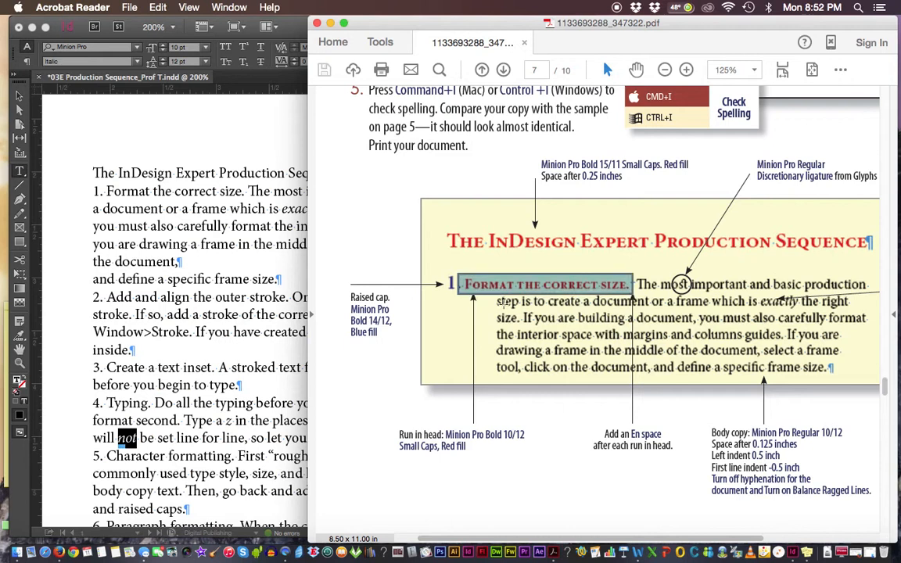
pyautogui.moveTo(443, 271); pyautogui.dragTo(634, 295)
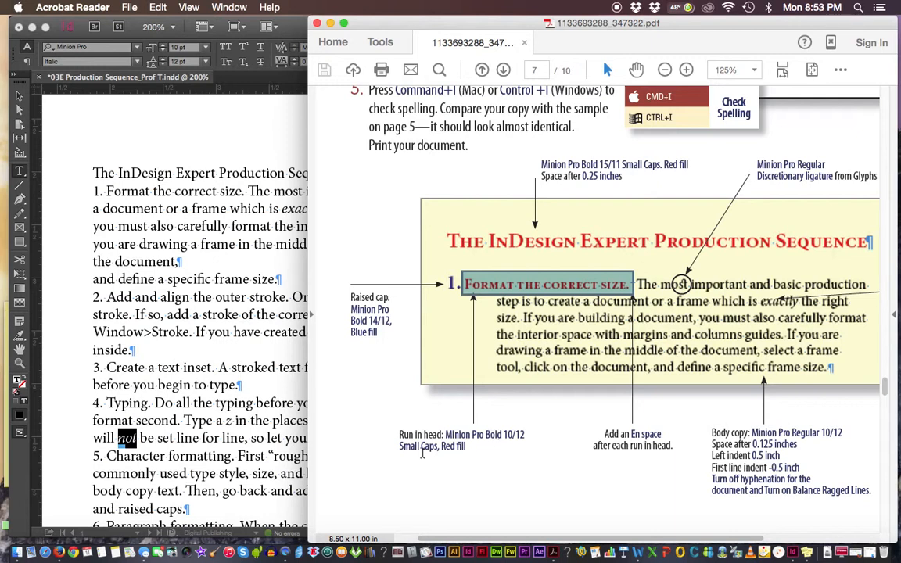
pyautogui.moveTo(398, 448); pyautogui.dragTo(438, 447)
# In the InDesign document, set item 1's run-in head "Format the correct size." to Minion Pro Bold with Small Caps.
pyautogui.click(231, 264)
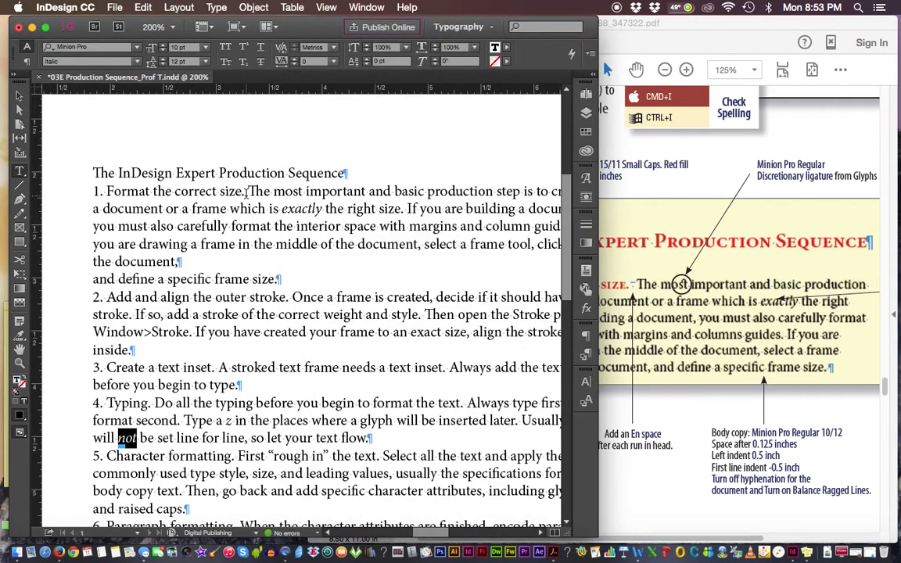
pyautogui.moveTo(247, 192); pyautogui.dragTo(99, 192)
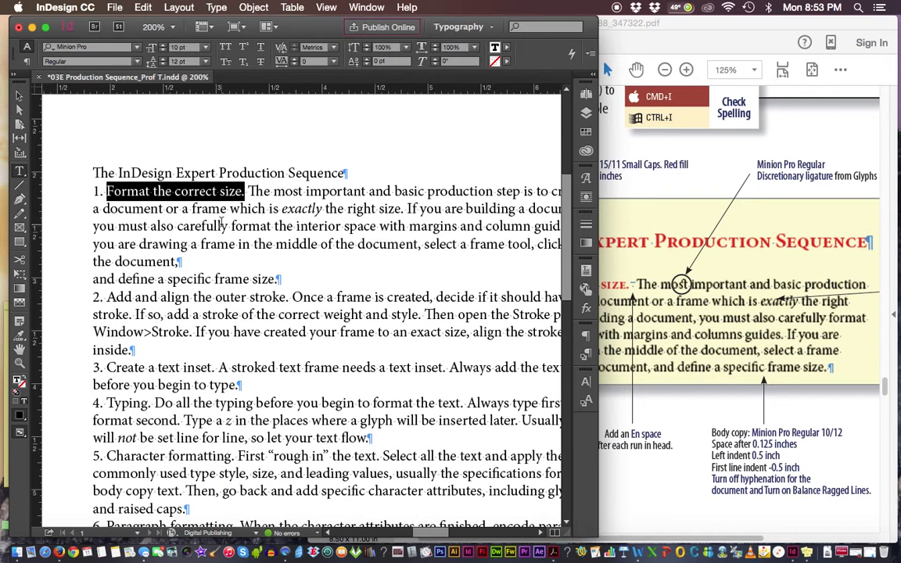
pyautogui.click(125, 61)
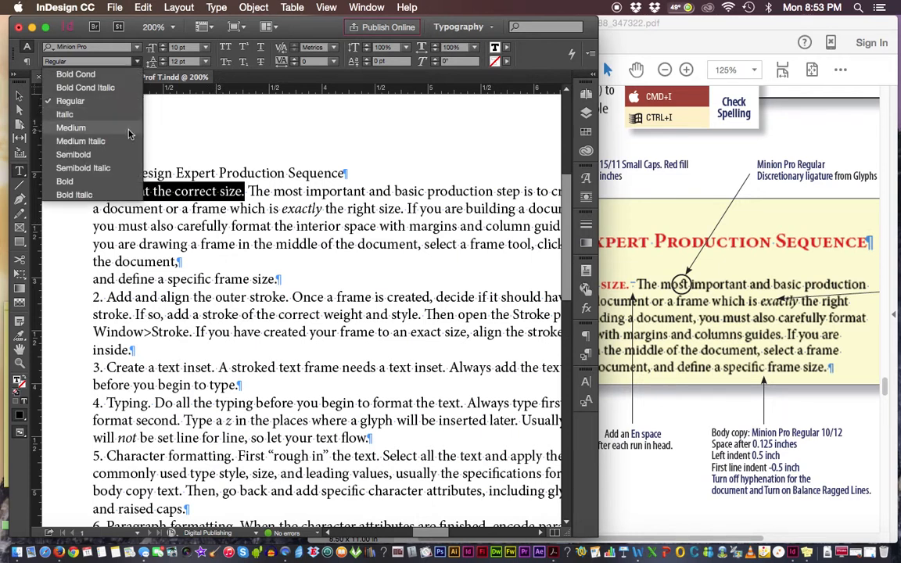
pyautogui.click(125, 182)
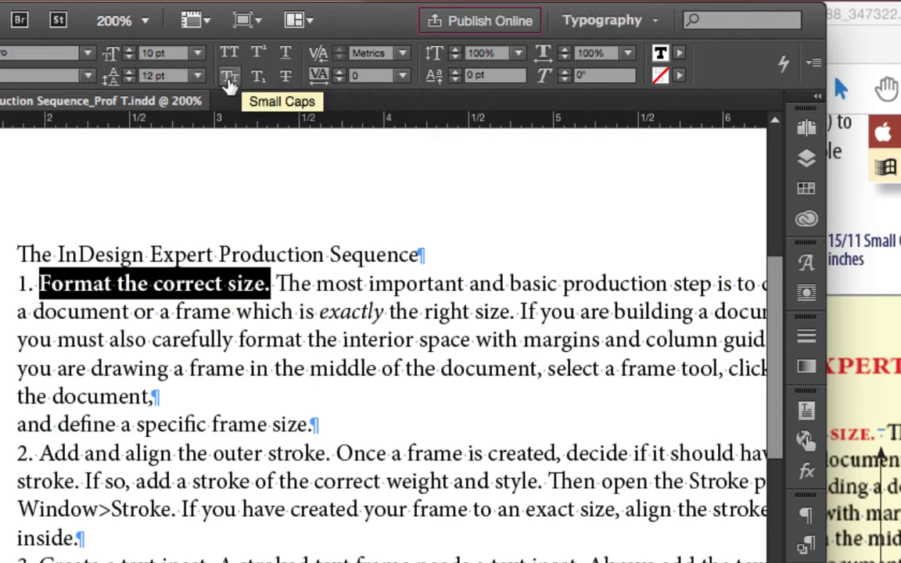
pyautogui.click(229, 79)
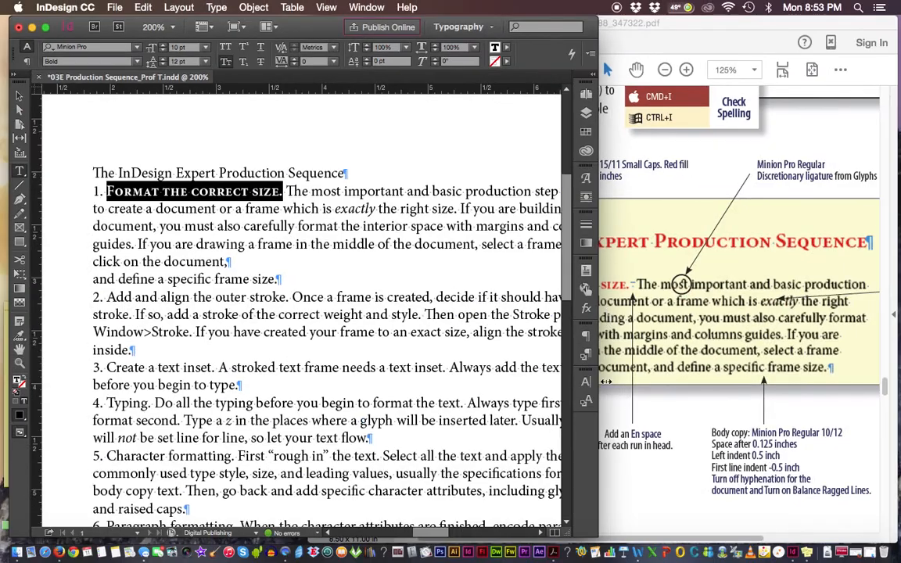
# Look up the Small Caps command among the additional character options, and deselect the run-in head.
pyautogui.click(588, 383)
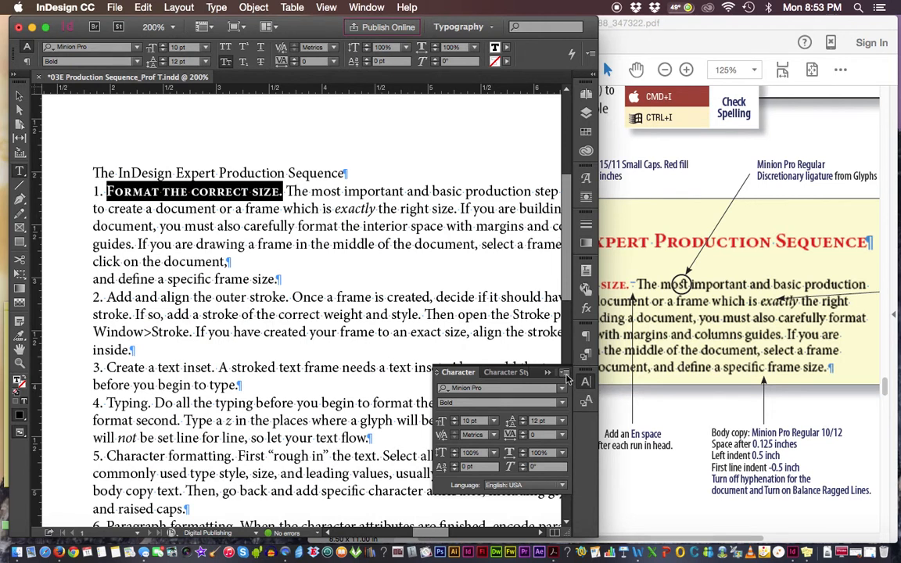
pyautogui.click(564, 373)
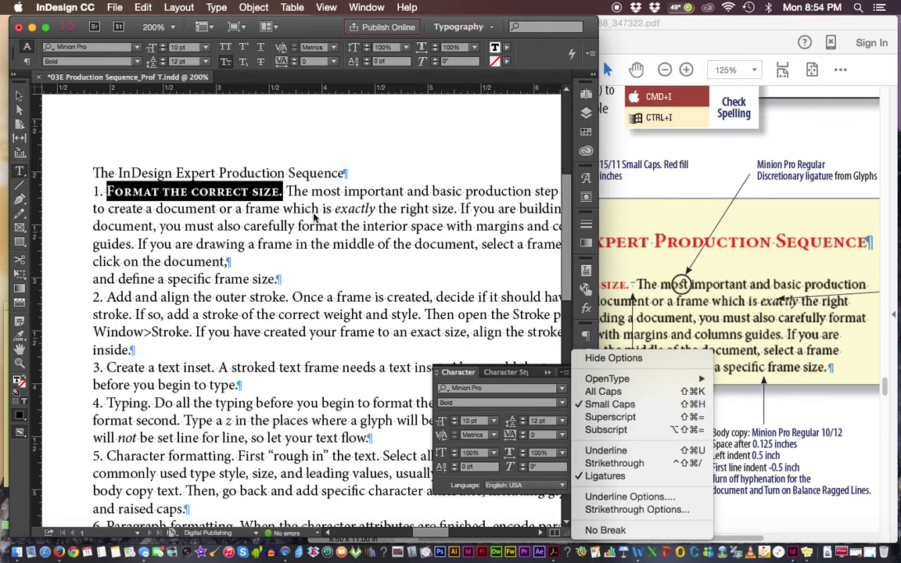
pyautogui.click(221, 197)
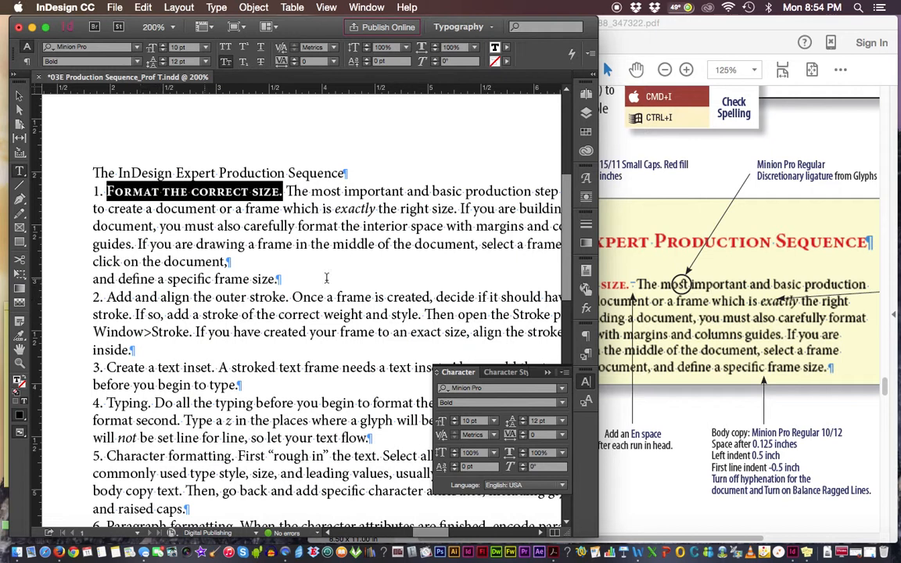
pyautogui.click(564, 372)
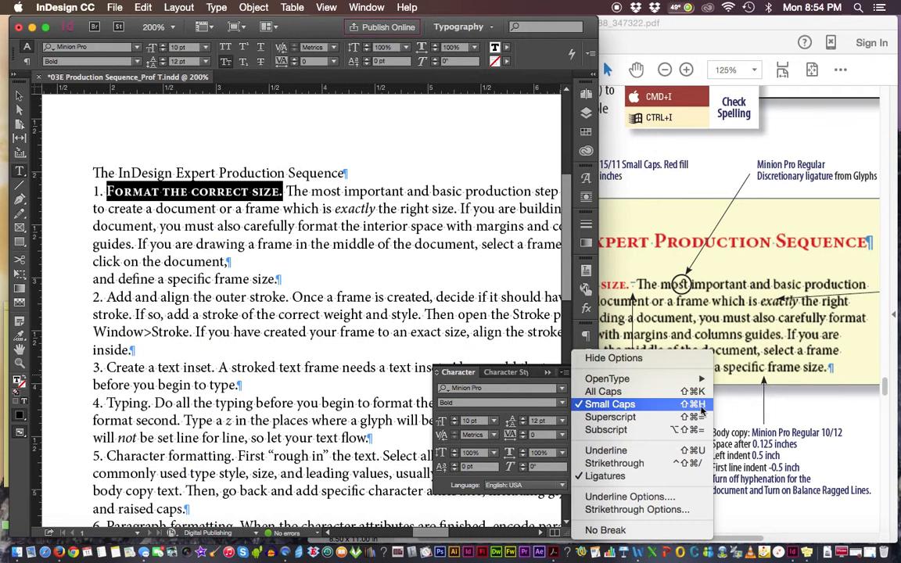
pyautogui.click(116, 299)
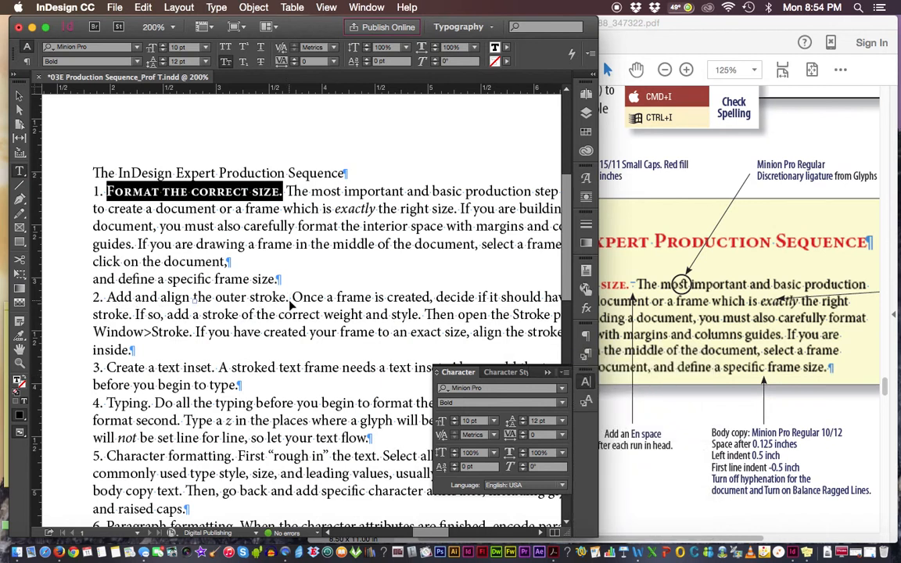
pyautogui.press('super+shift+a')
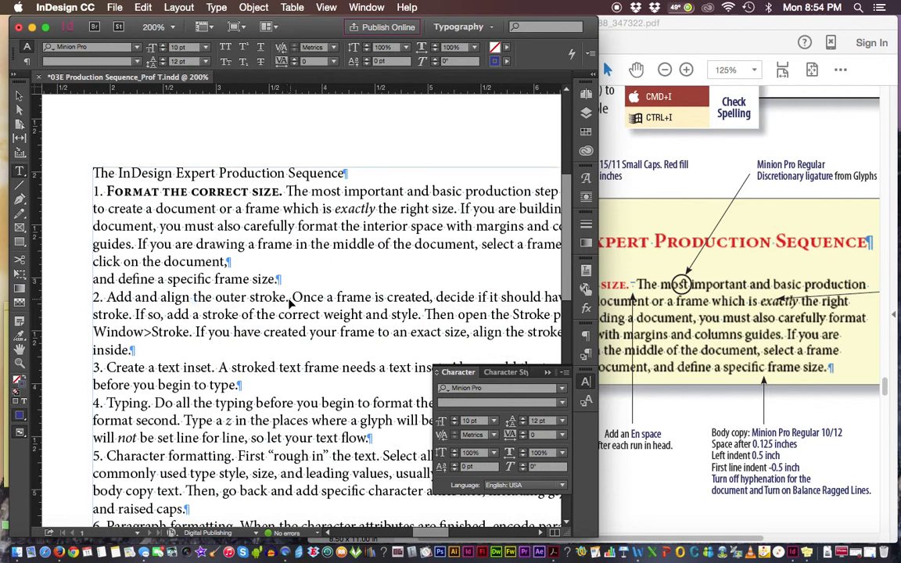
# Check the item number in the PDF sample, and set item 1's number "1." to Minion Pro Bold in the InDesign document.
pyautogui.click(17, 171)
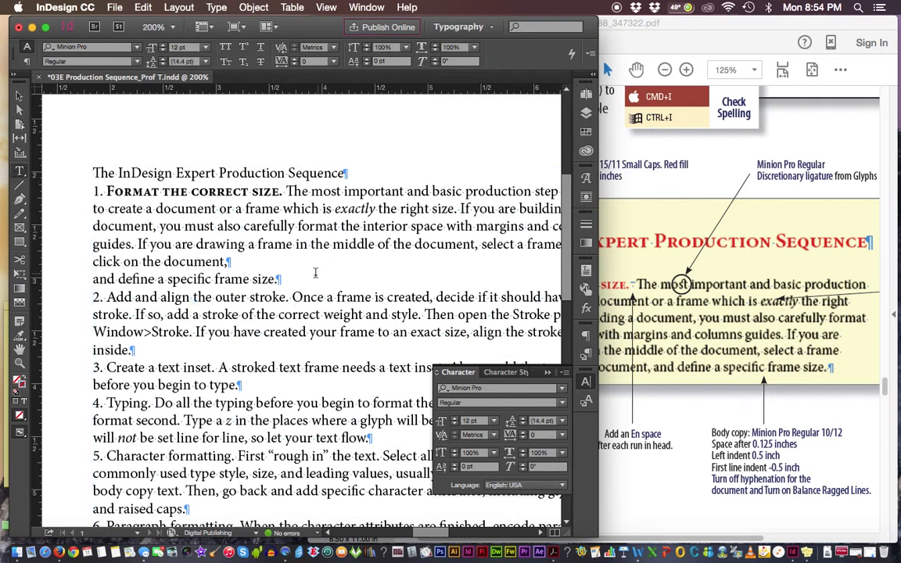
pyautogui.moveTo(289, 297)
pyautogui.mouseDown()
pyautogui.moveTo(167, 280)
pyautogui.moveTo(107, 297)
pyautogui.mouseUp()
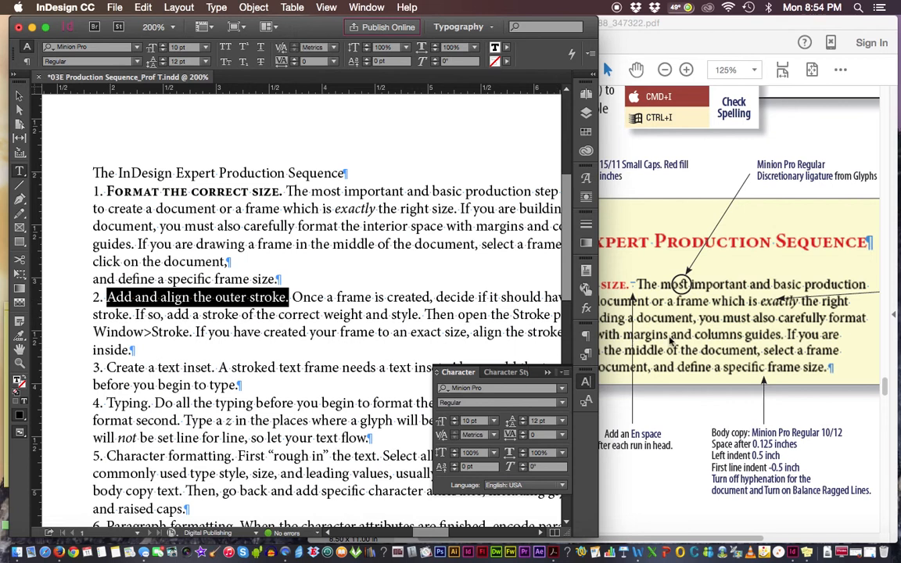
pyautogui.click(605, 308)
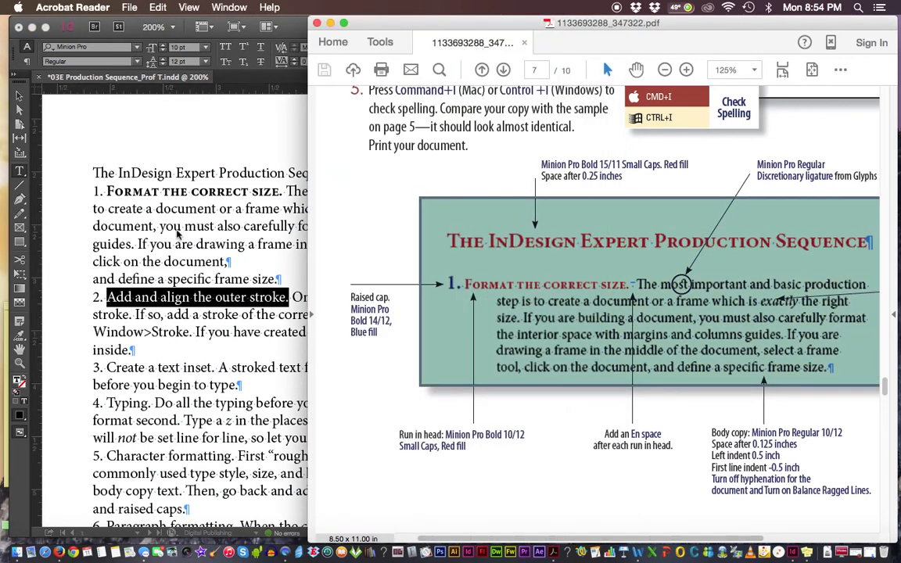
pyautogui.click(160, 212)
pyautogui.moveTo(94, 191); pyautogui.dragTo(107, 191)
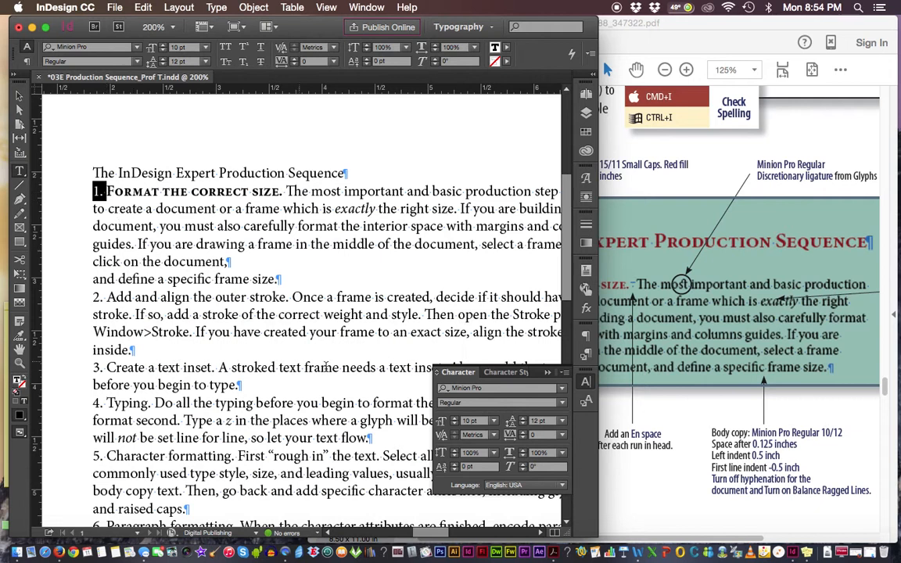
pyautogui.click(560, 403)
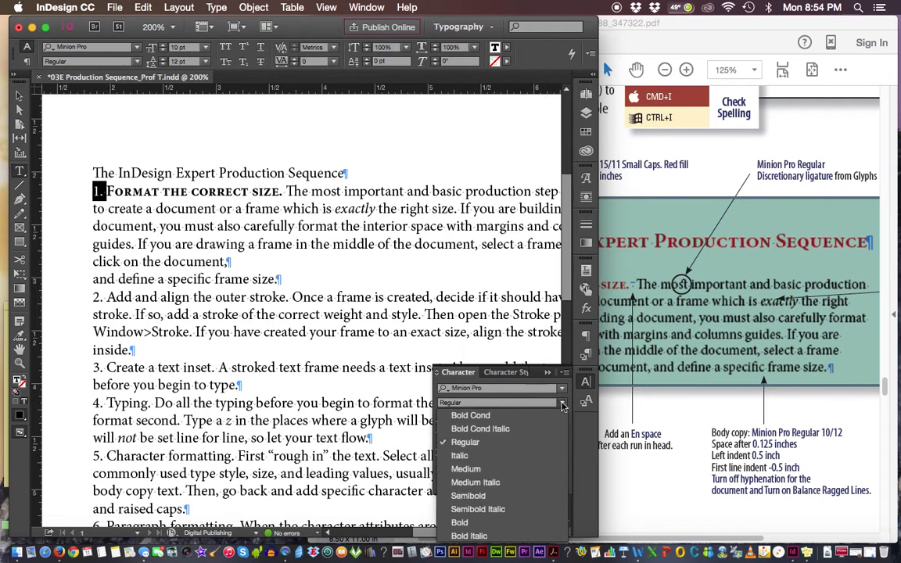
pyautogui.click(532, 523)
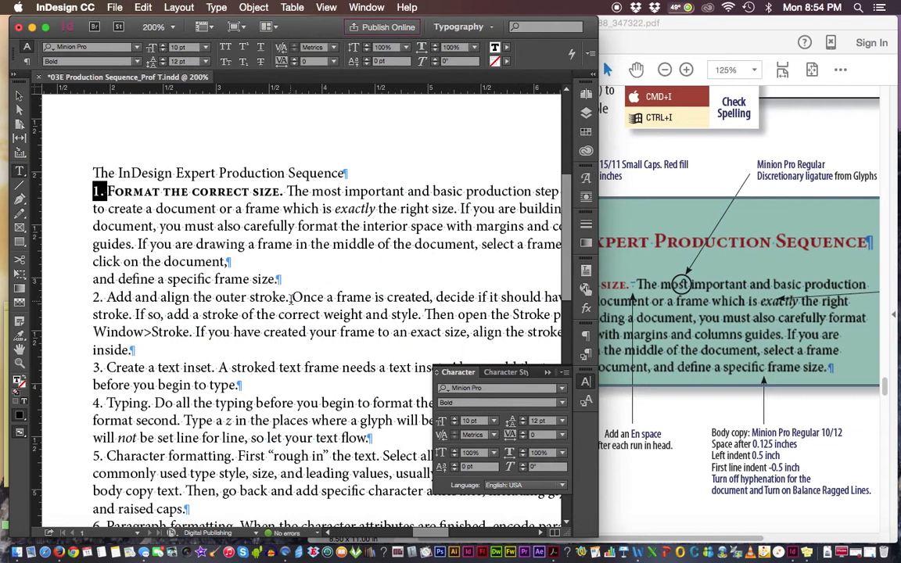
# Format item 2's number and run-in head "Add and align the outer stroke." as Minion Pro Bold with Small Caps.
pyautogui.moveTo(290, 299); pyautogui.dragTo(79, 292)
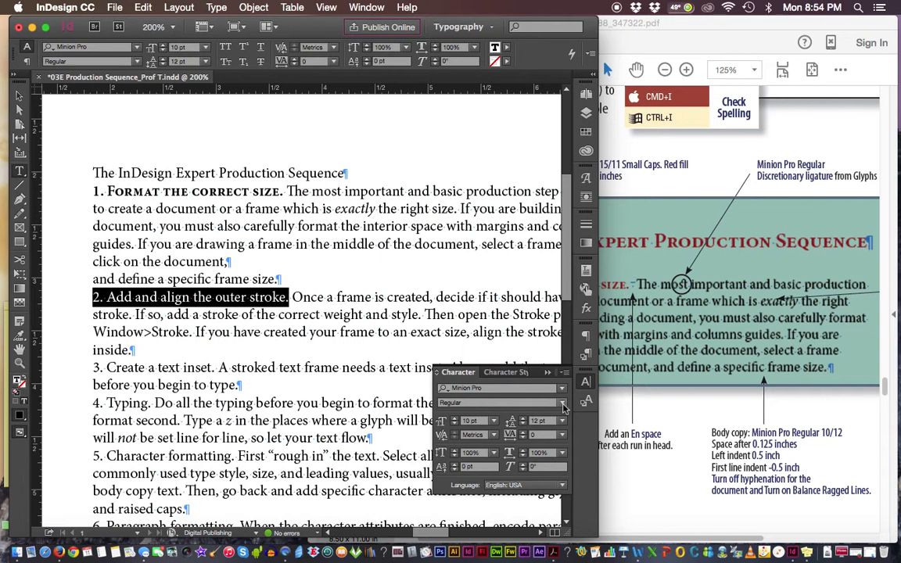
pyautogui.press('super+shift+b')
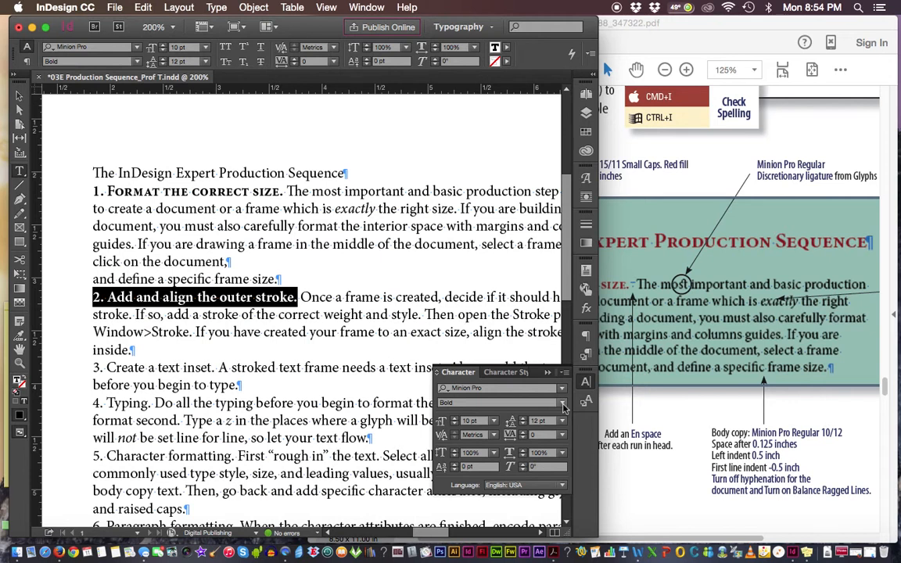
pyautogui.press('super+shift+h')
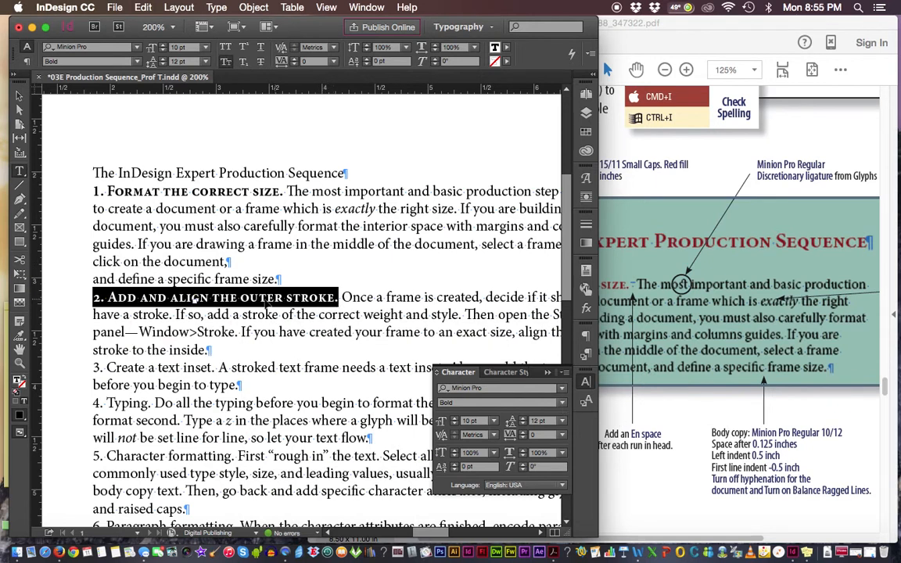
# Remove Small Caps from item 2's number "2." only, and deselect it.
pyautogui.click(103, 298)
pyautogui.moveTo(103, 298); pyautogui.dragTo(92, 300)
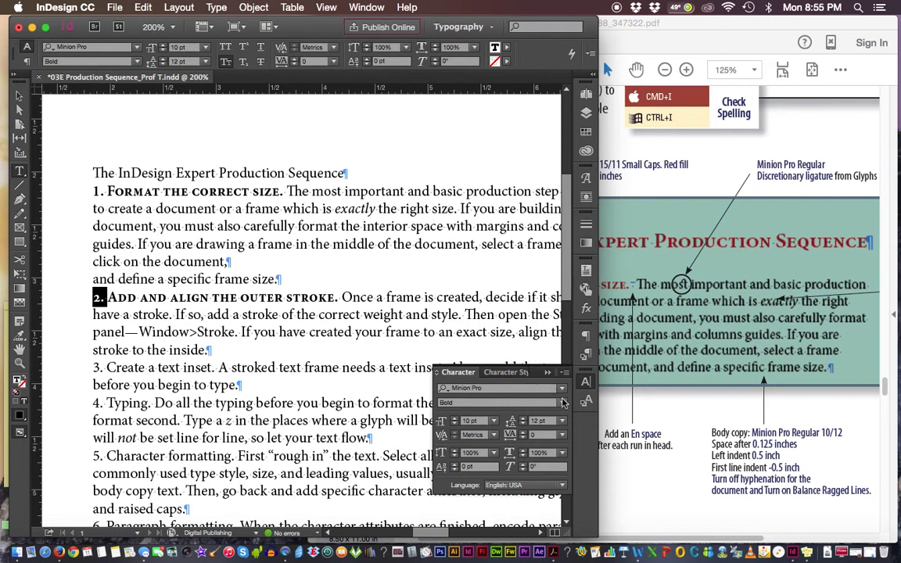
pyautogui.click(565, 373)
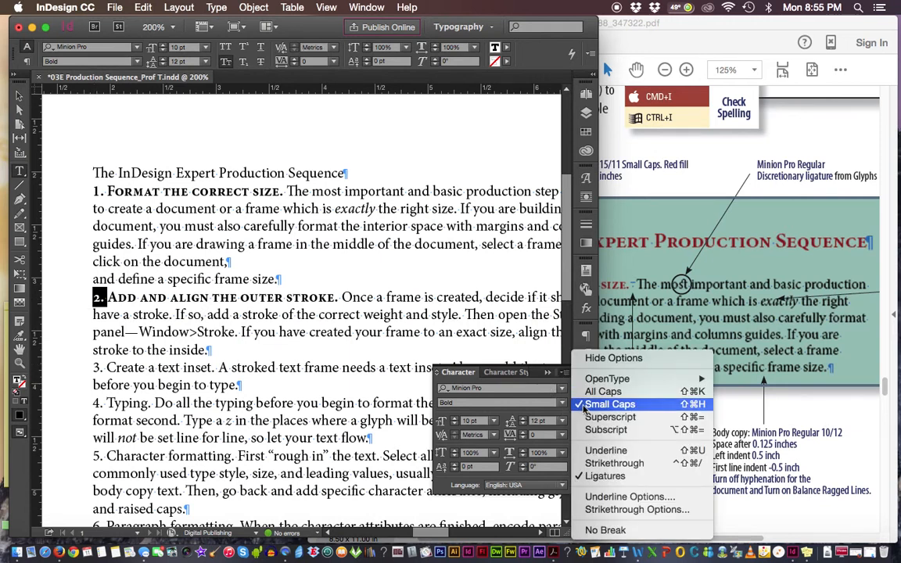
pyautogui.click(583, 404)
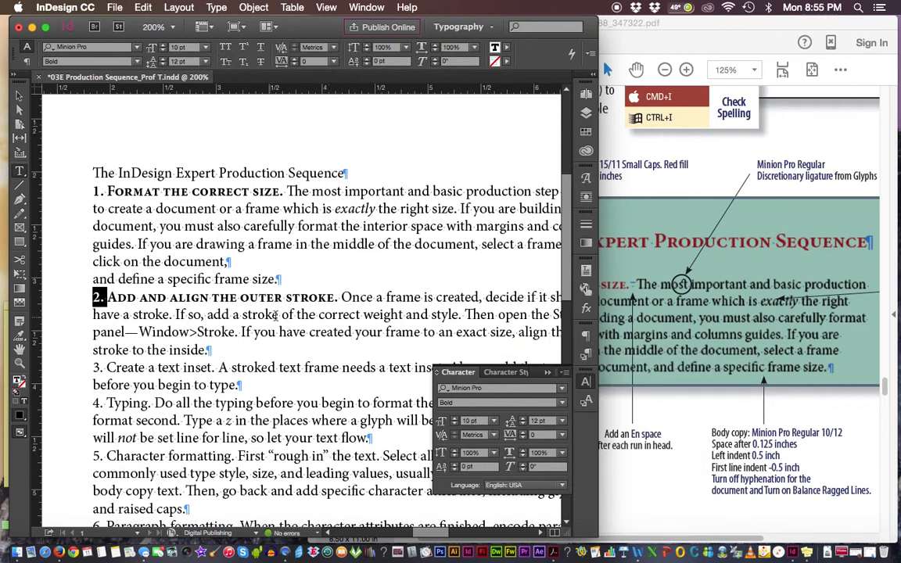
pyautogui.click(238, 276)
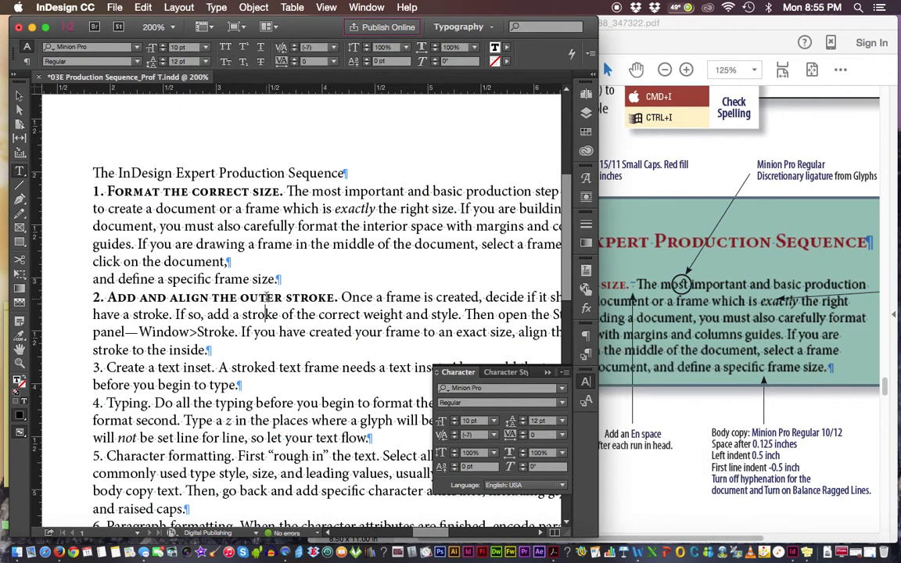
# Fill the numbers and run-in heads of items 1 and 2 with the red swatch C=15 M=100 Y=100 K=0.
pyautogui.moveTo(92, 189); pyautogui.dragTo(285, 191)
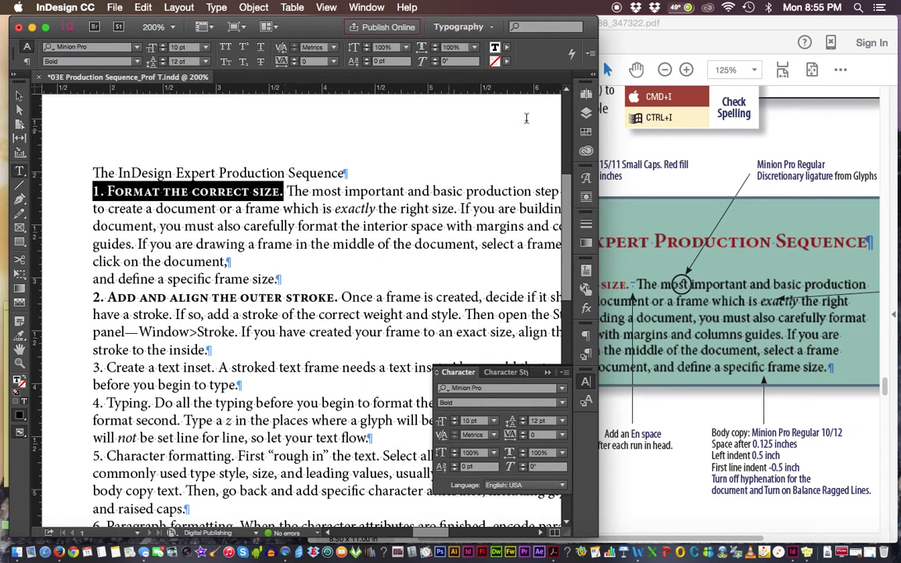
pyautogui.click(586, 131)
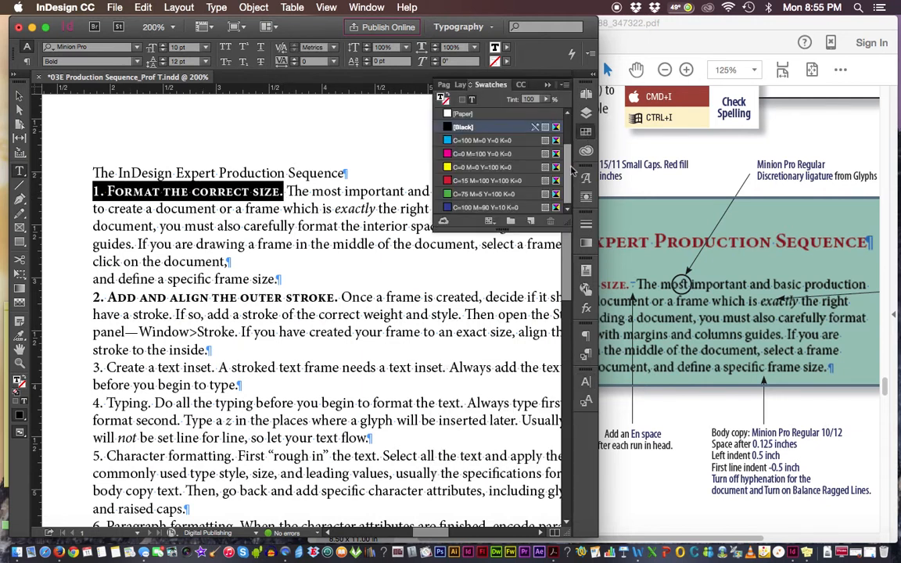
pyautogui.click(485, 181)
pyautogui.moveTo(92, 297); pyautogui.dragTo(337, 293)
pyautogui.click(462, 180)
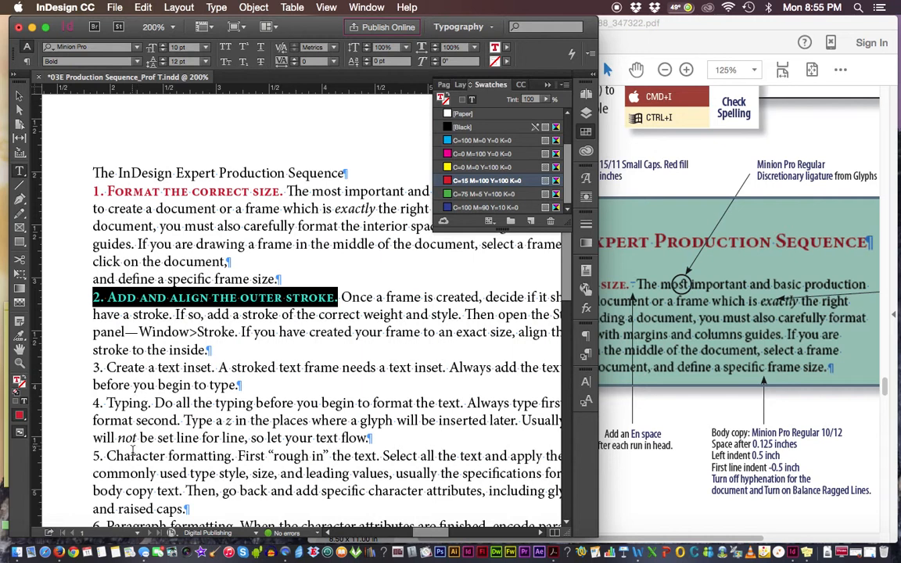
pyautogui.click(232, 344)
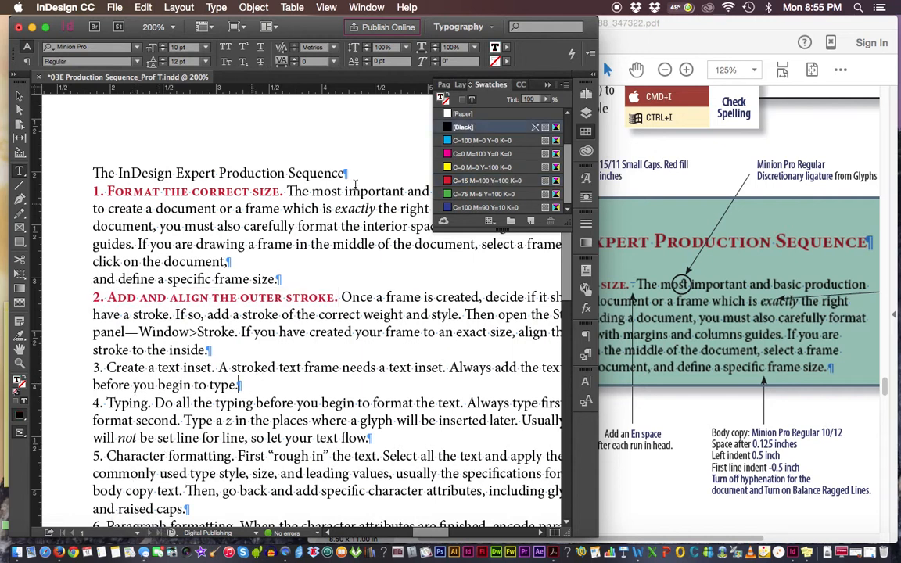
pyautogui.click(548, 85)
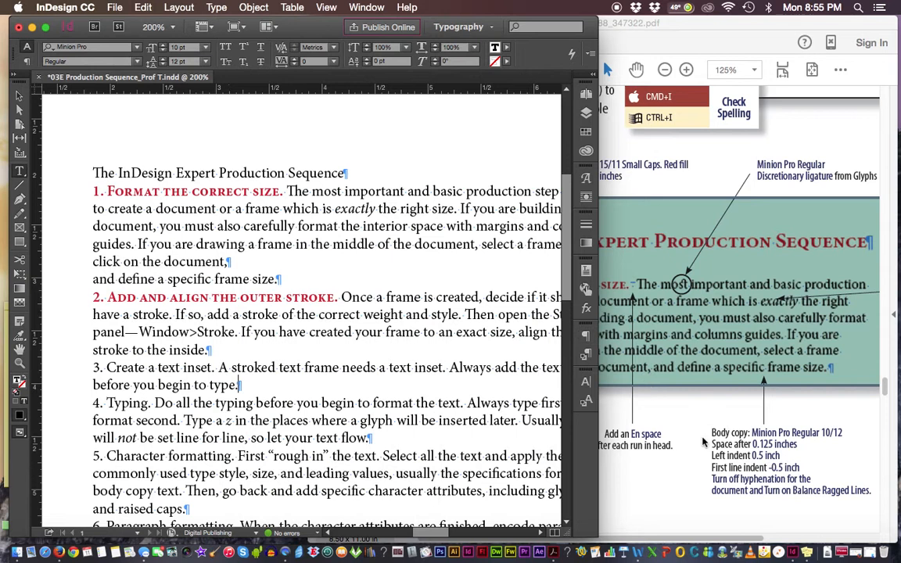
# Check the raised cap specification beside the PDF sample, and set item 1's number "1." to 14 pt in the InDesign document.
pyautogui.click(624, 396)
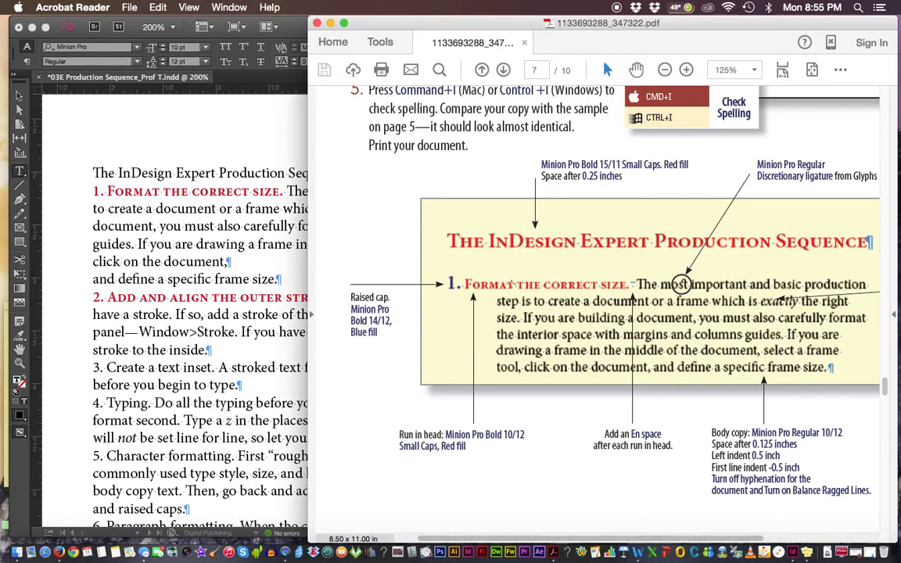
pyautogui.click(93, 178)
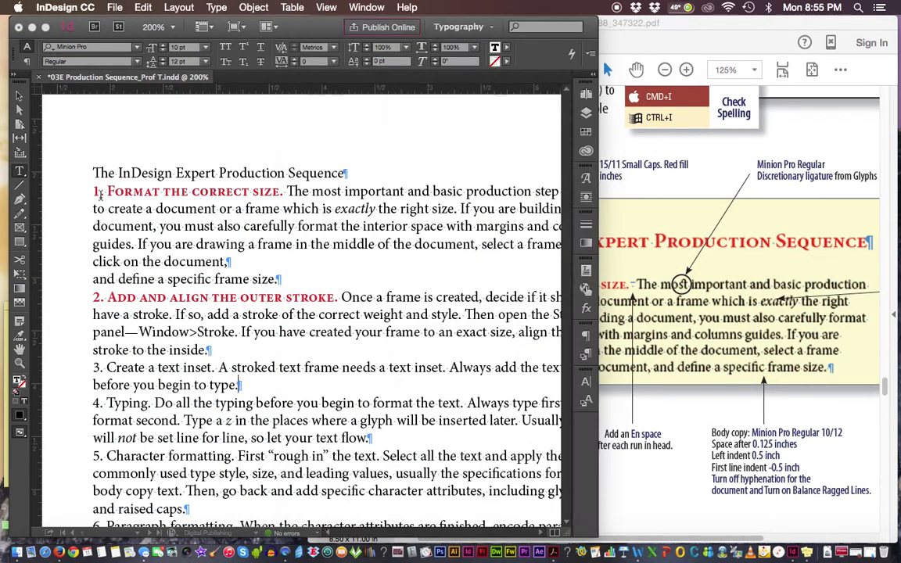
pyautogui.moveTo(106, 190); pyautogui.dragTo(92, 191)
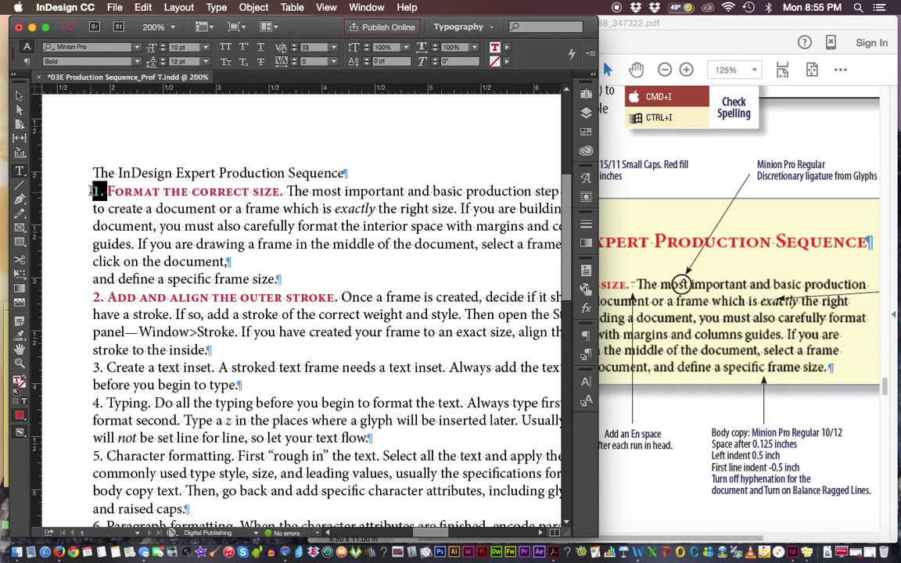
pyautogui.click(640, 267)
pyautogui.moveTo(349, 296); pyautogui.dragTo(396, 320)
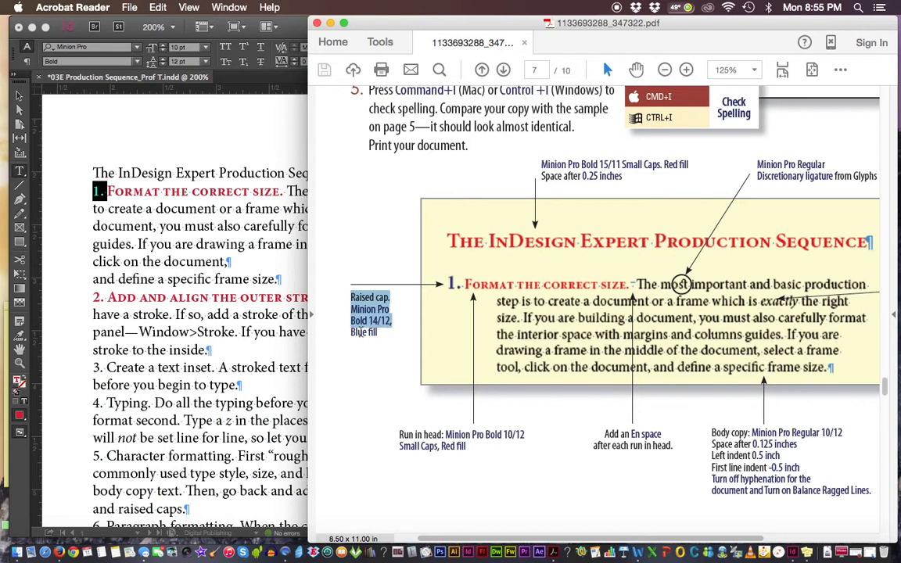
pyautogui.click(136, 65)
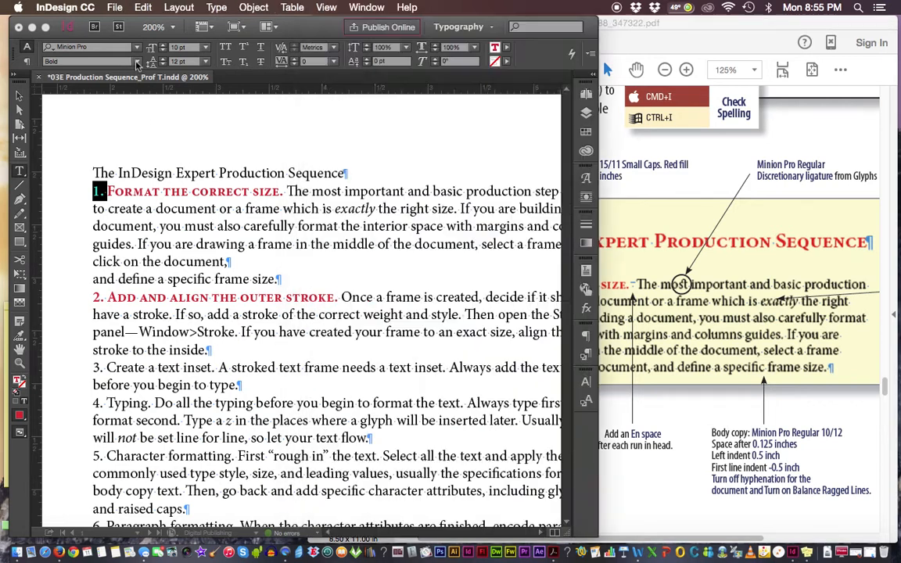
pyautogui.click(205, 48)
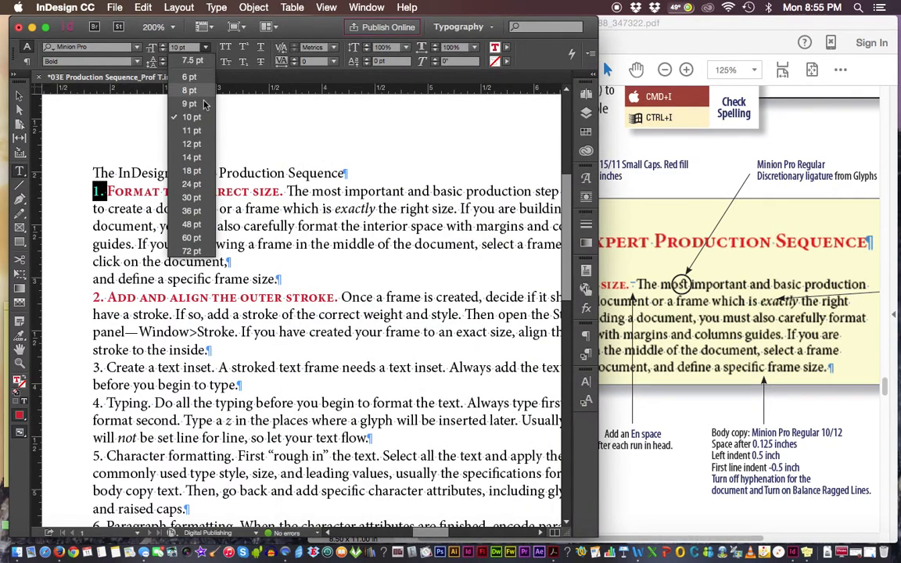
pyautogui.click(200, 157)
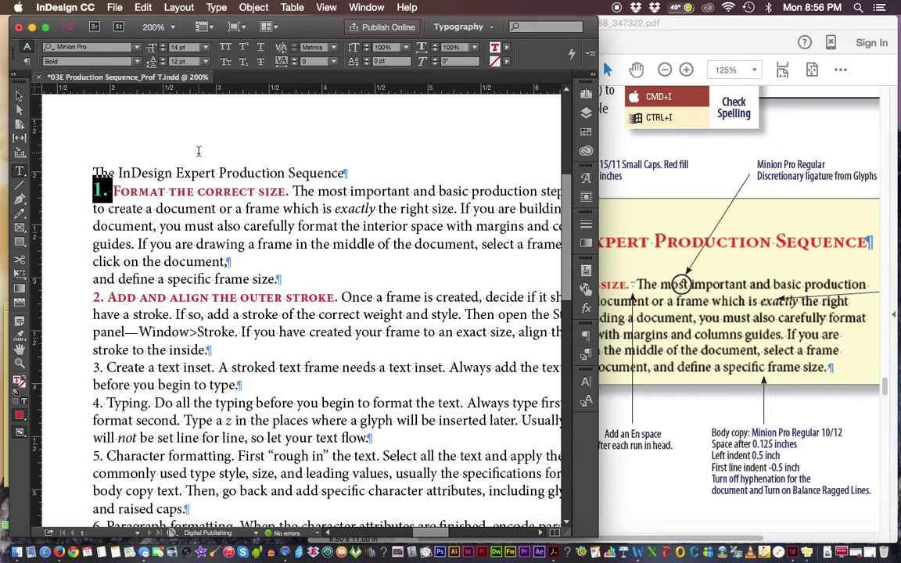
# Fill item 1's number "1." with the blue swatch C=100 M=90 Y=10 K=0, and deselect it.
pyautogui.click(586, 135)
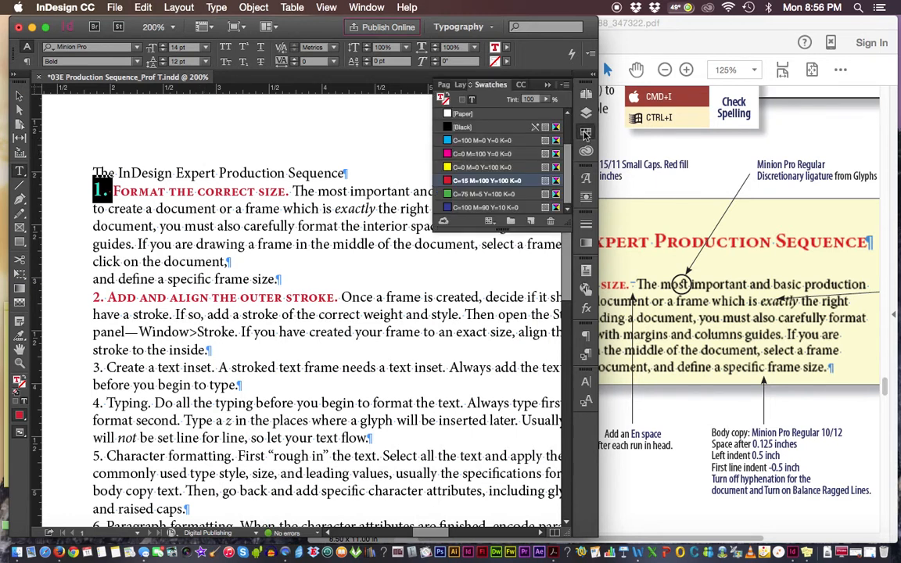
pyautogui.click(484, 209)
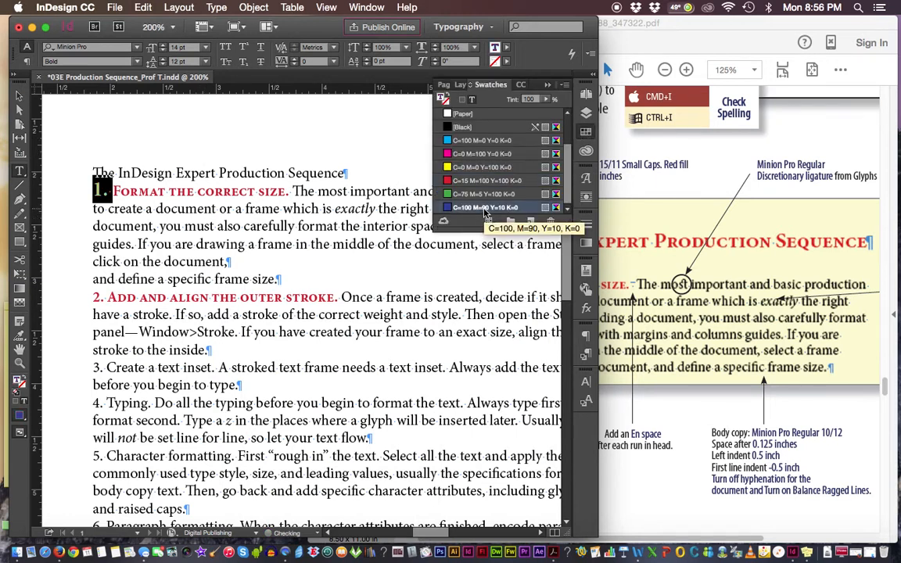
pyautogui.click(549, 84)
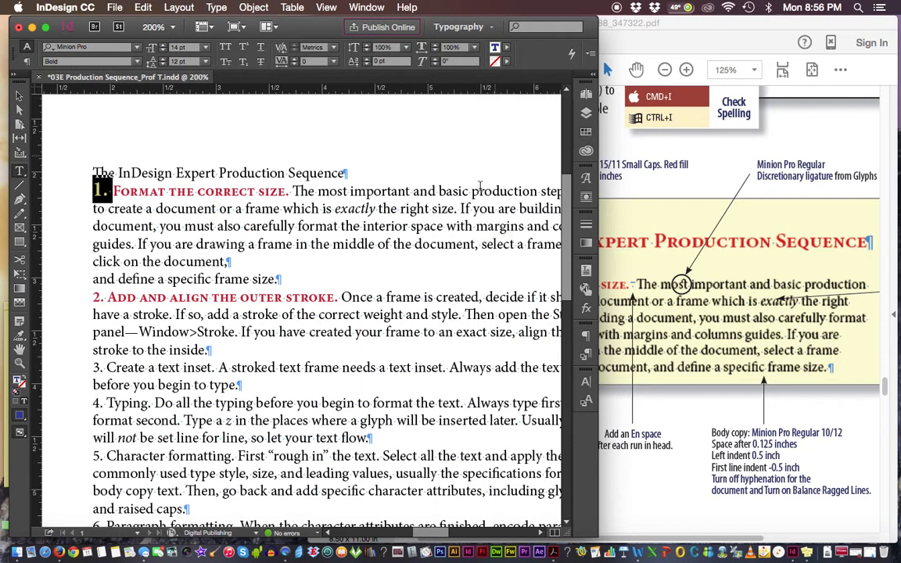
pyautogui.click(166, 191)
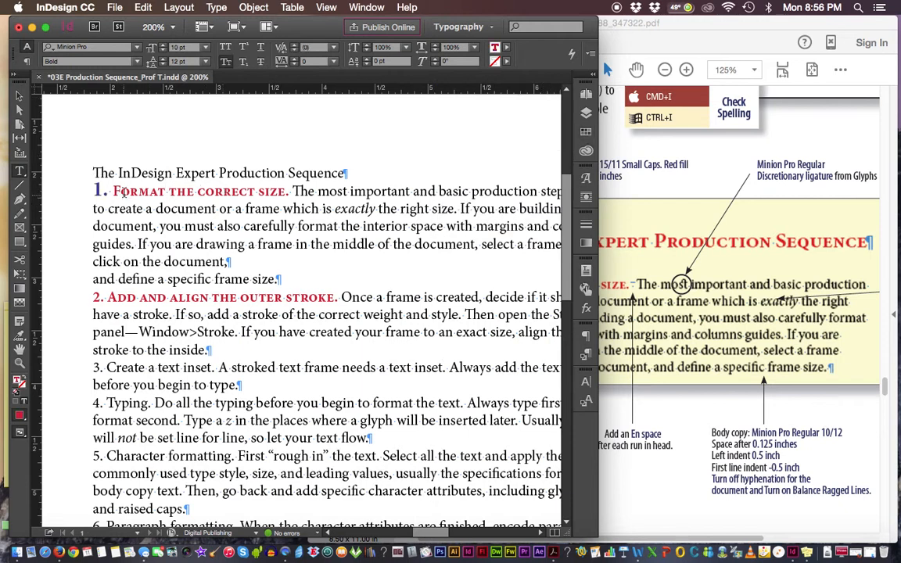